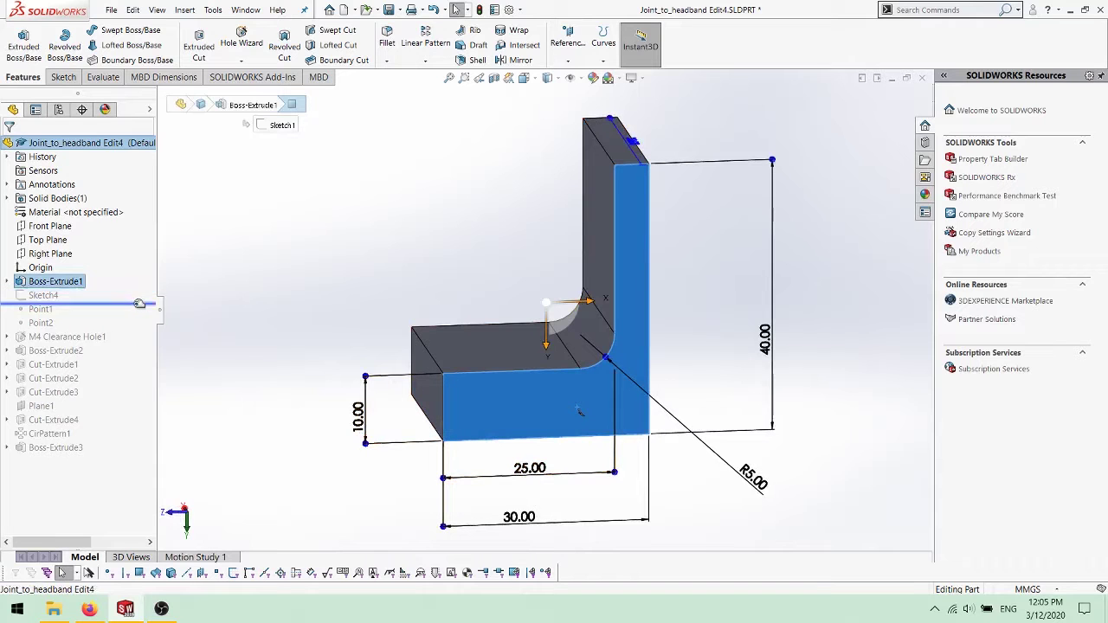
Step: Roll the feature history forward past Sketch4, display that sketch's dimensions, and continue through M4 Clearance Hole1
drag(137, 298, 142, 304)
mouse_move(242, 418)
middle_down()
mouse_move(311, 421)
mouse_move(280, 433)
mouse_move(178, 431)
middle_up()
click(46, 296)
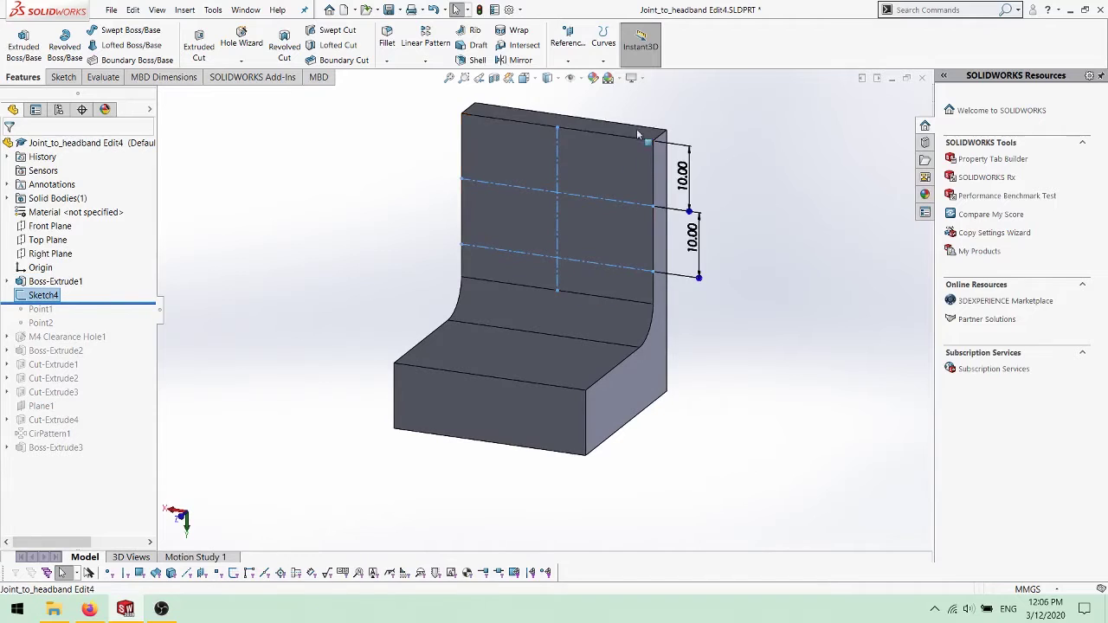
drag(128, 304, 134, 343)
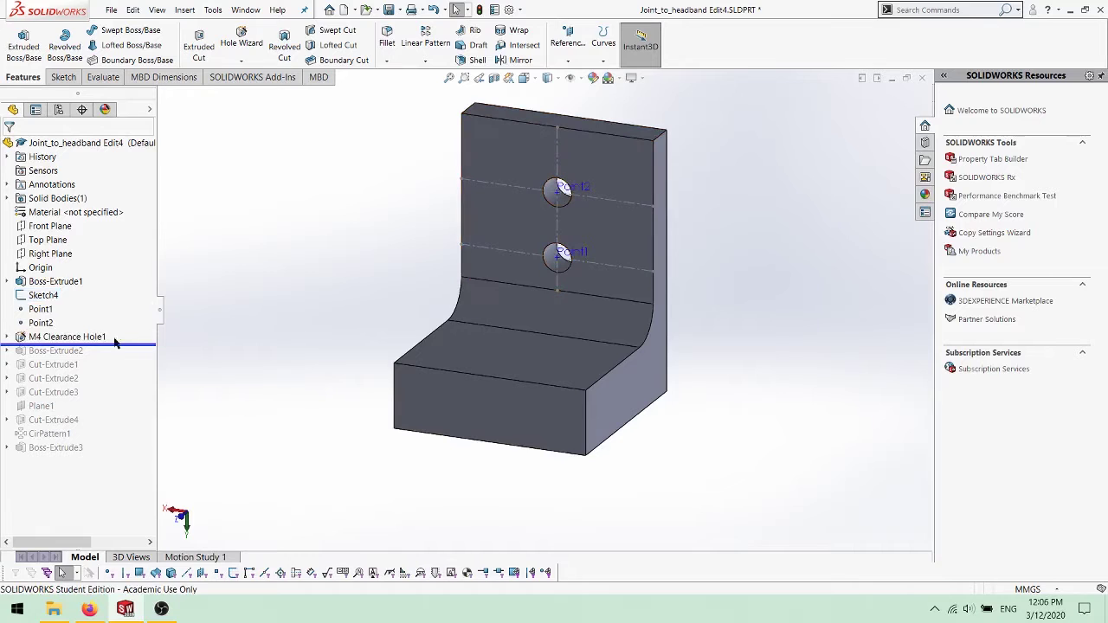
Step: Roll the history forward past Boss-Extrude2 and examine the cylindrical boss's dimensions from above
drag(114, 345, 116, 351)
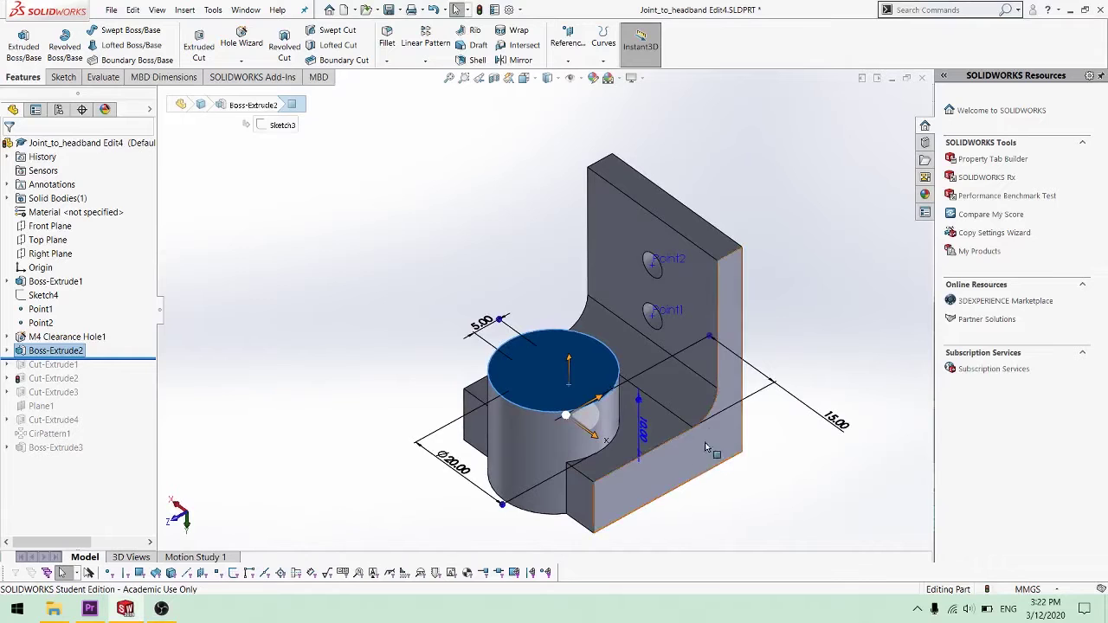
middle_drag(706, 467, 694, 547)
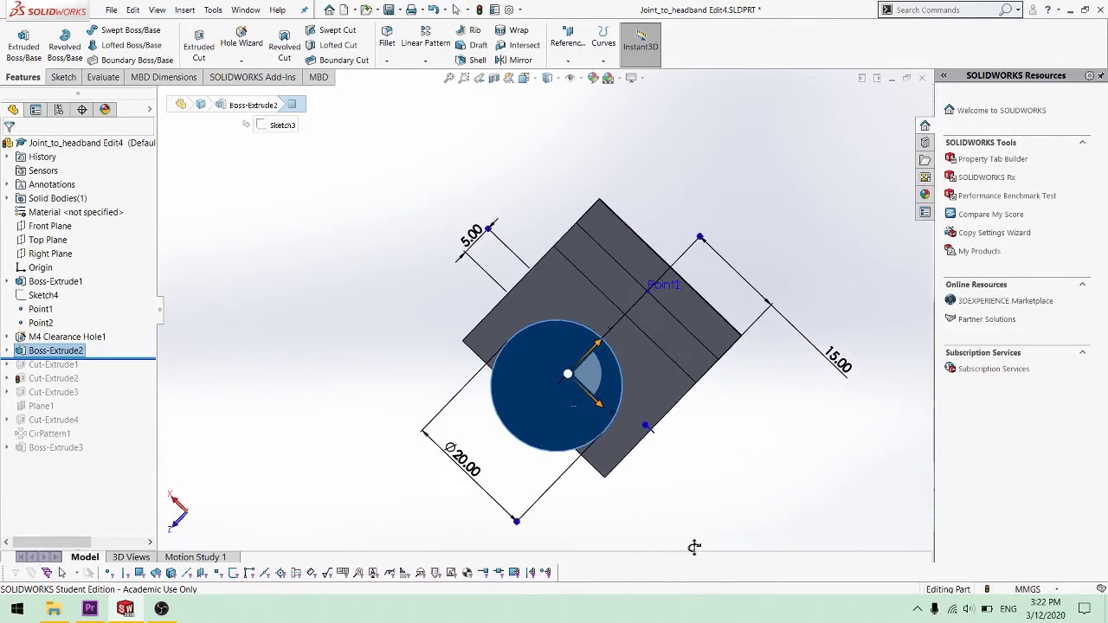
click(472, 235)
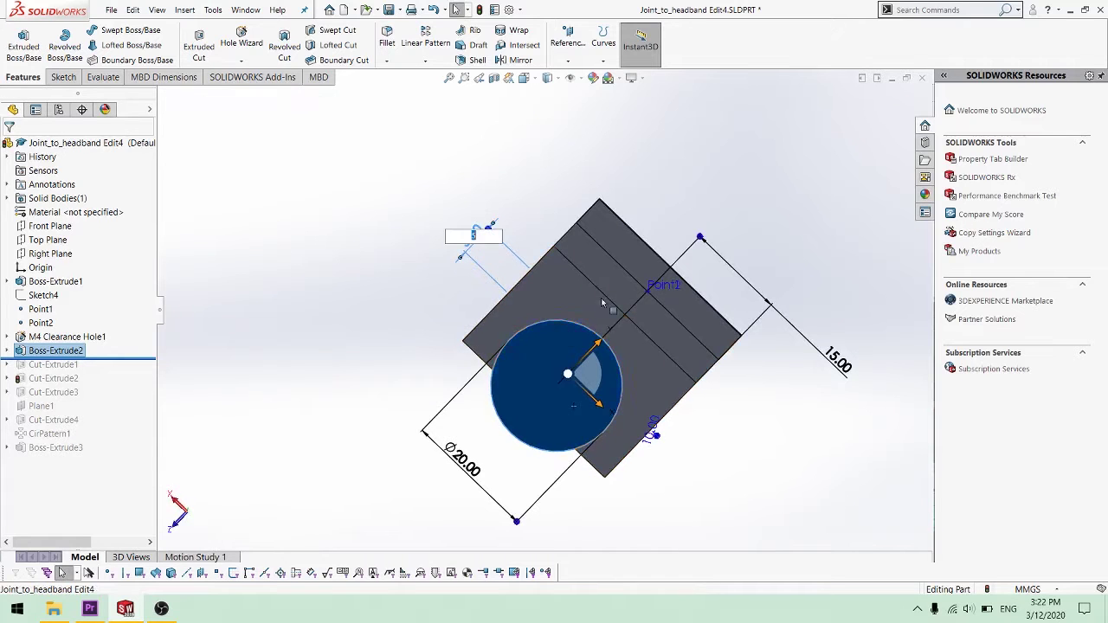
click(305, 366)
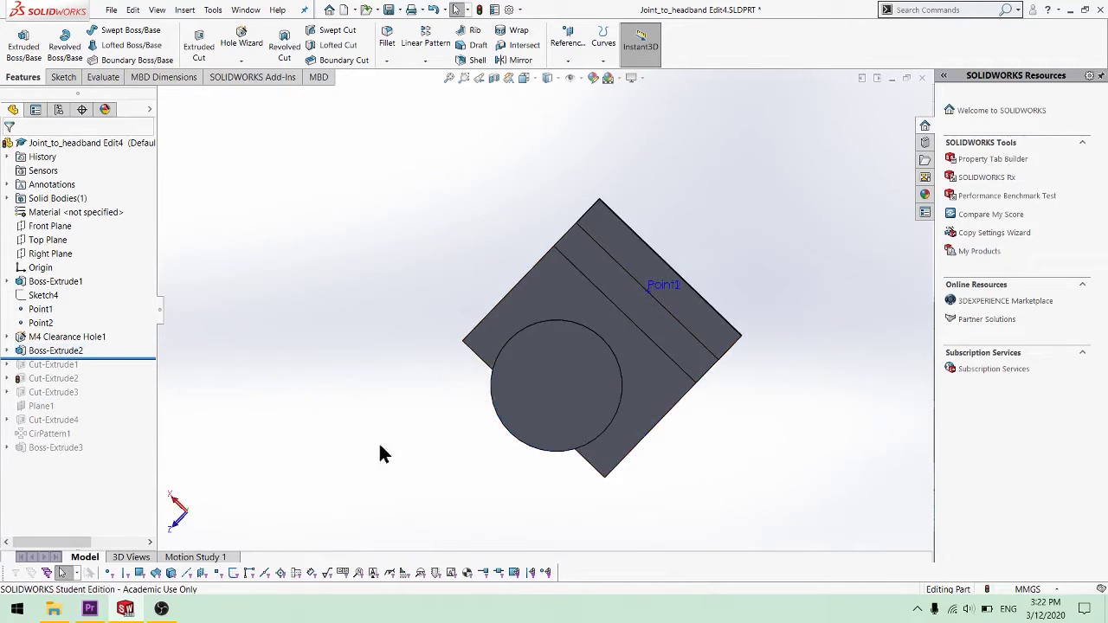
click(561, 366)
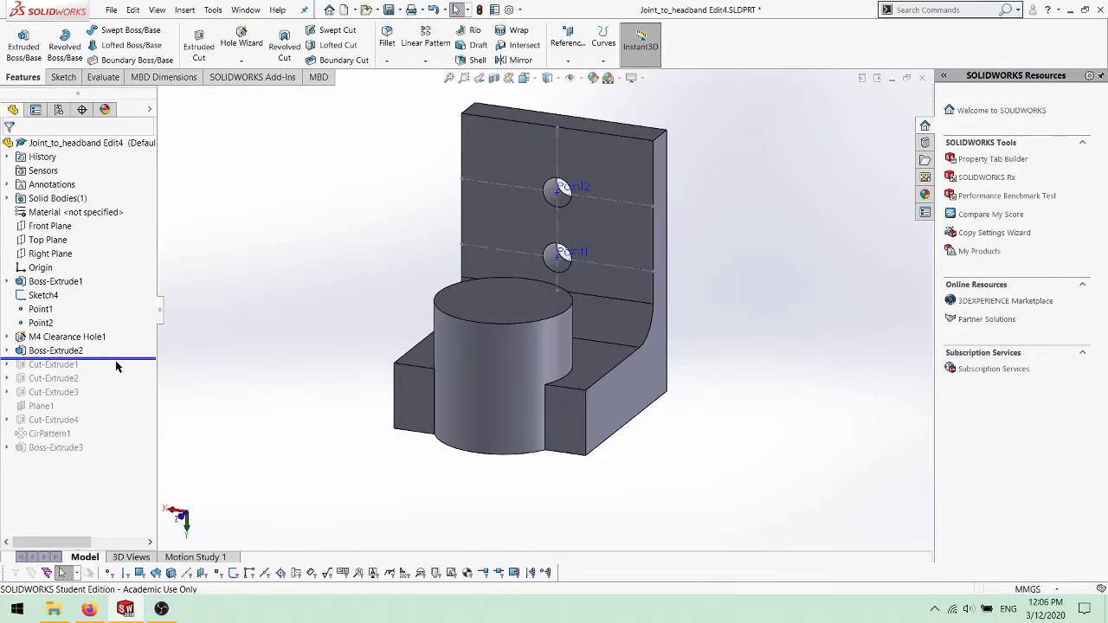
Step: Roll the history forward past Cut-Extrude1 and section the part parallel to the Front Plane at a 27 mm offset
drag(123, 359, 122, 372)
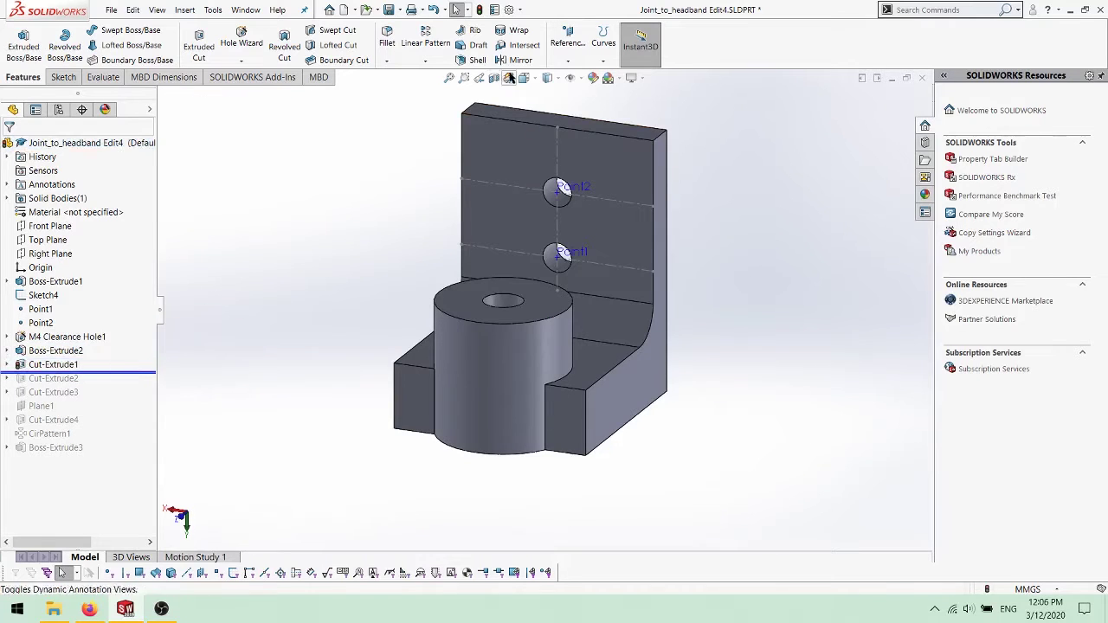
click(493, 77)
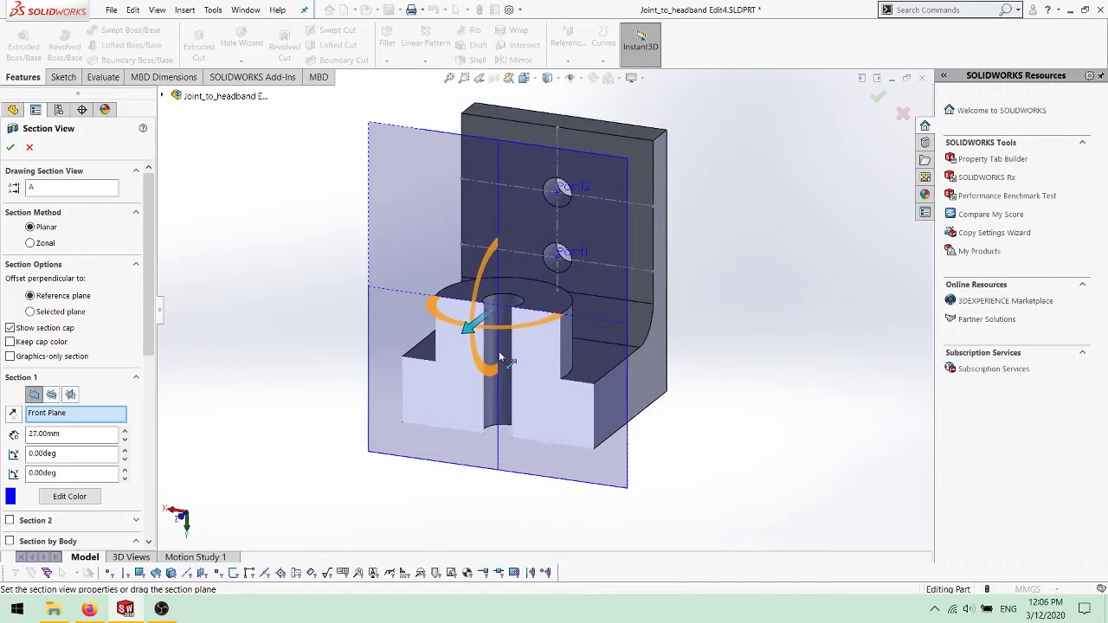
click(9, 148)
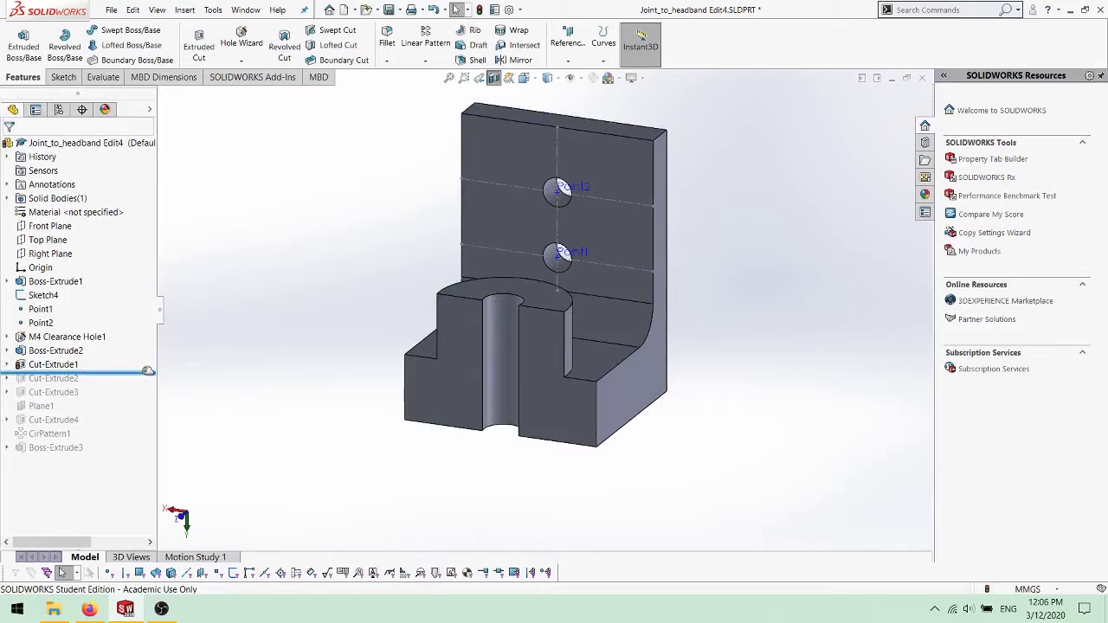
Step: Roll the history forward through Cut-Extrude2, Cut-Extrude3 and Plane1, and make Plane1 visible
drag(153, 382, 140, 396)
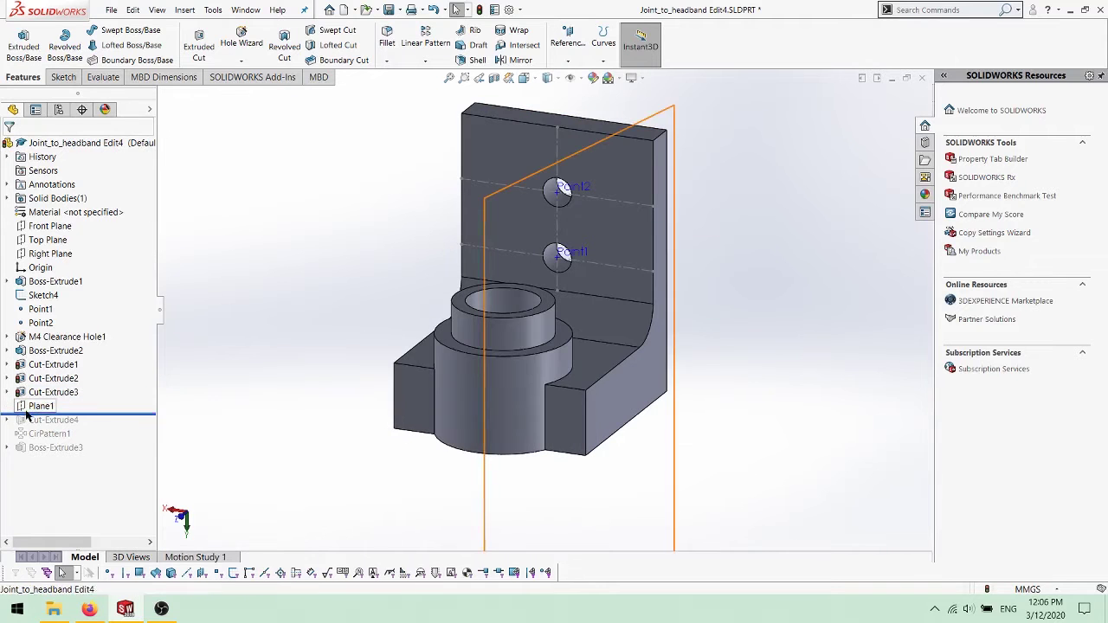
click(41, 406)
mouse_move(510, 404)
middle_down()
mouse_move(591, 398)
mouse_move(678, 472)
mouse_move(663, 512)
mouse_move(658, 470)
middle_up()
Step: Roll the history forward past Cut-Extrude4 and examine the V-notch's dimensions on the boss
drag(136, 422, 144, 425)
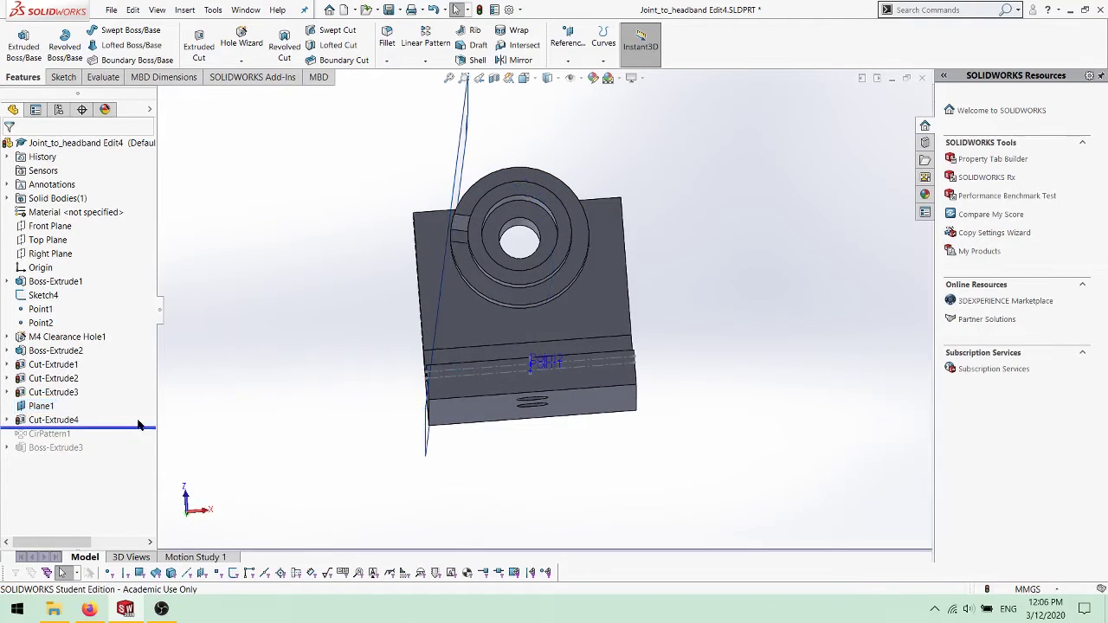
middle_drag(525, 463, 674, 312)
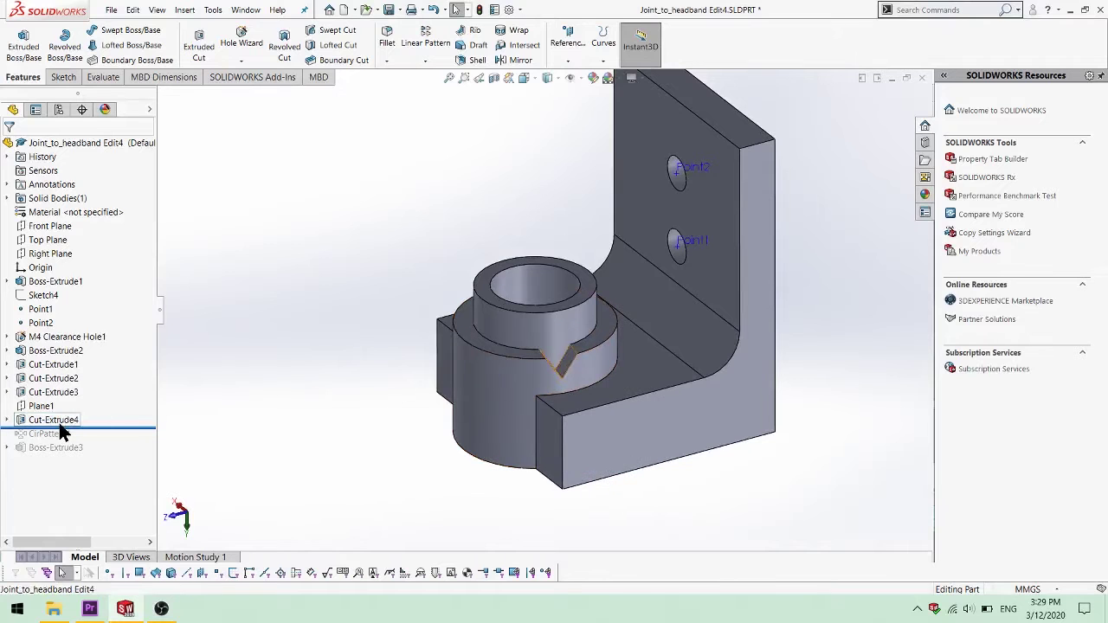
click(54, 420)
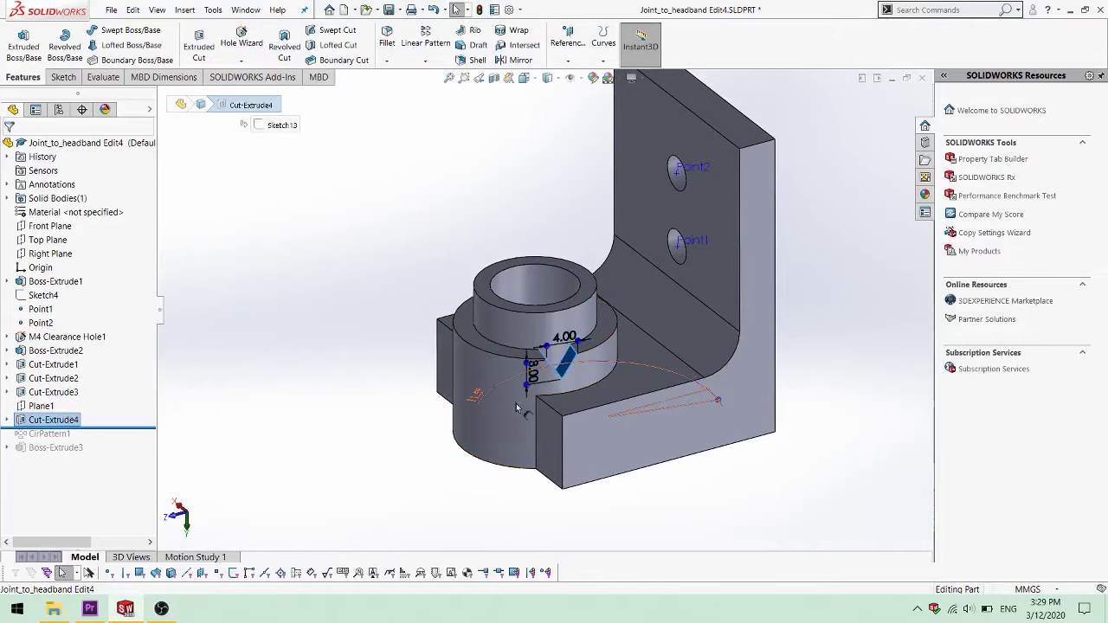
scroll(525, 368, down, 4)
middle_drag(525, 368, 556, 519)
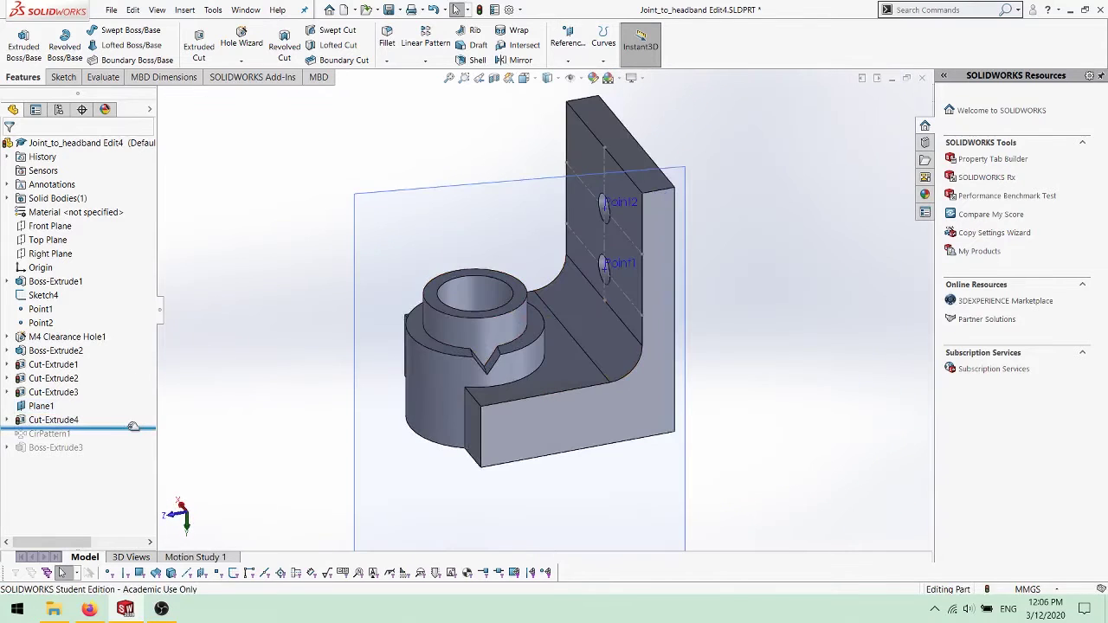
Step: Roll the history forward past CirPattern1, inspect the ring of teeth, and continue past Boss-Extrude3
drag(133, 426, 140, 434)
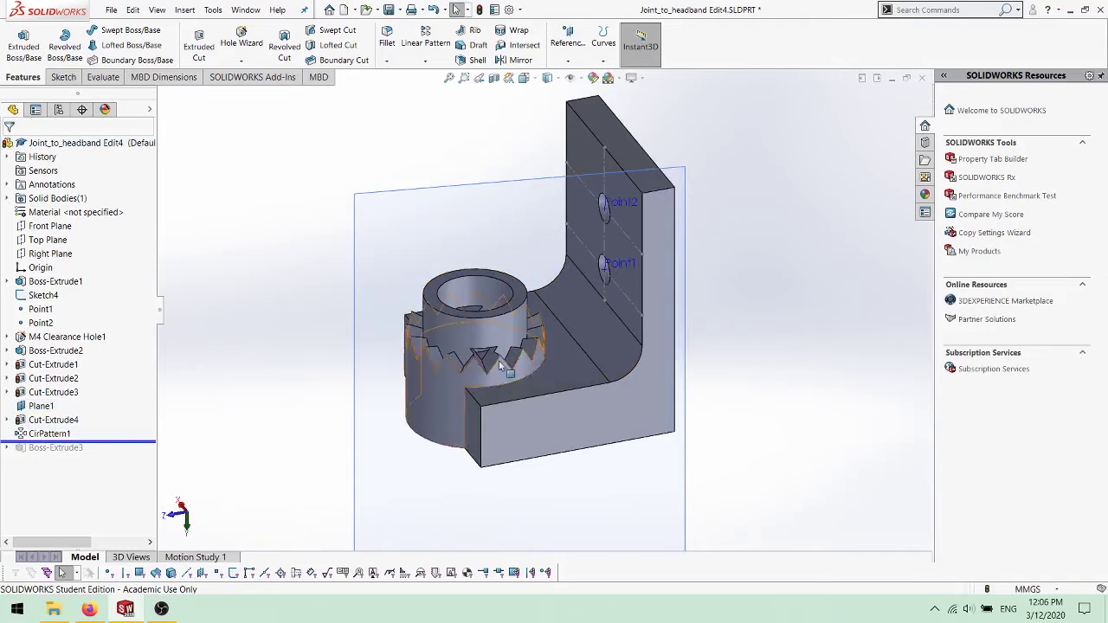
scroll(520, 351, down, 2)
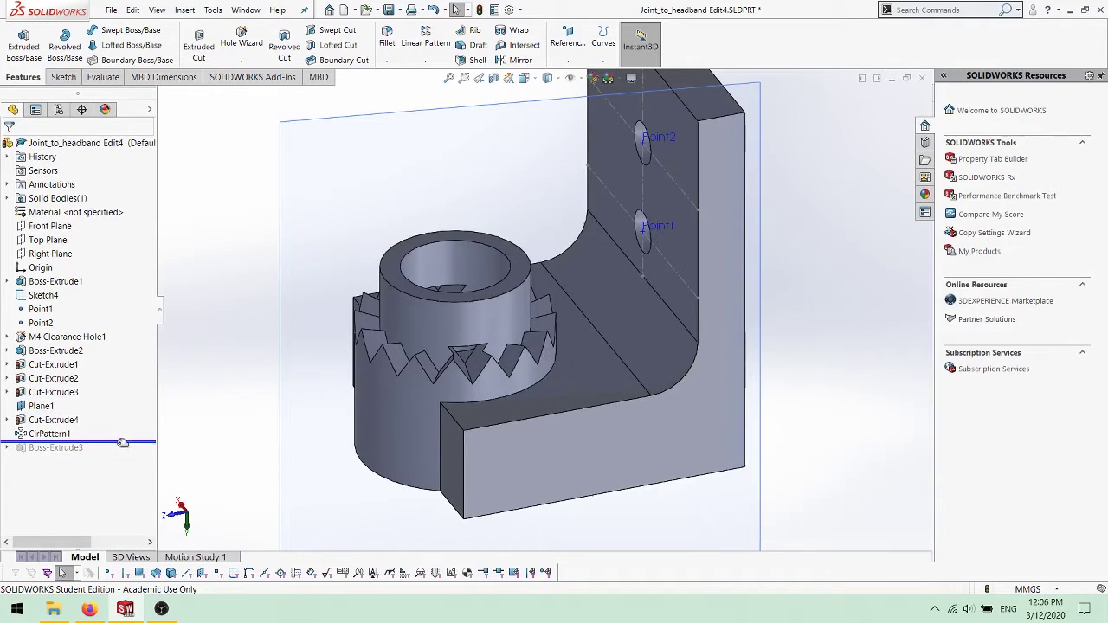
drag(128, 439, 131, 455)
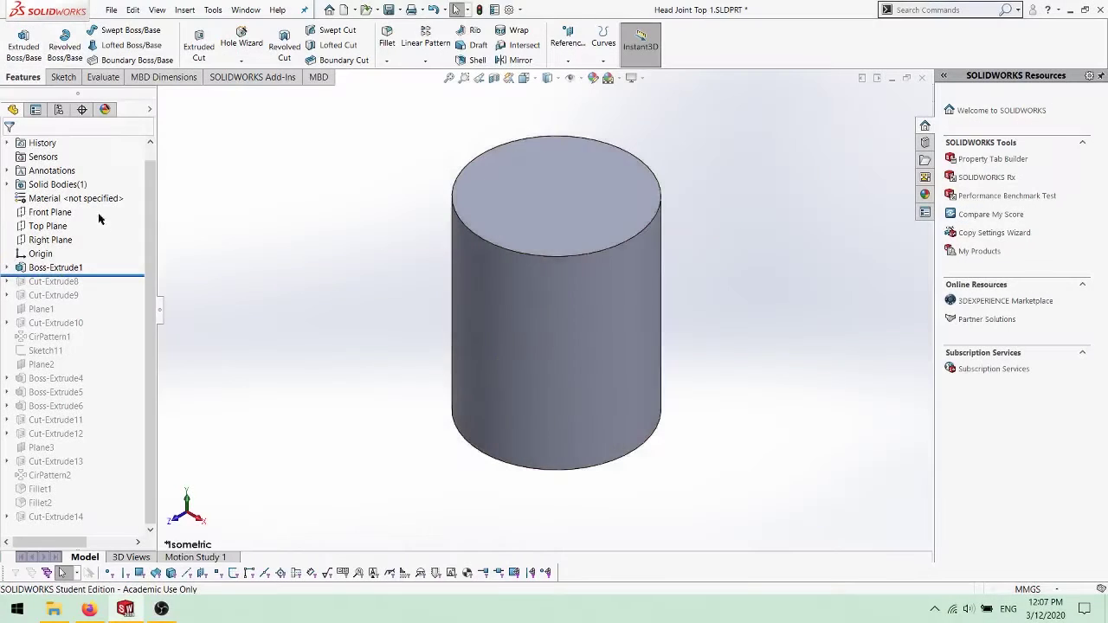
Step: Display the dimensions of Boss-Extrude1 in Head Joint Top 1 and section the cylinder along the Front Plane
click(57, 268)
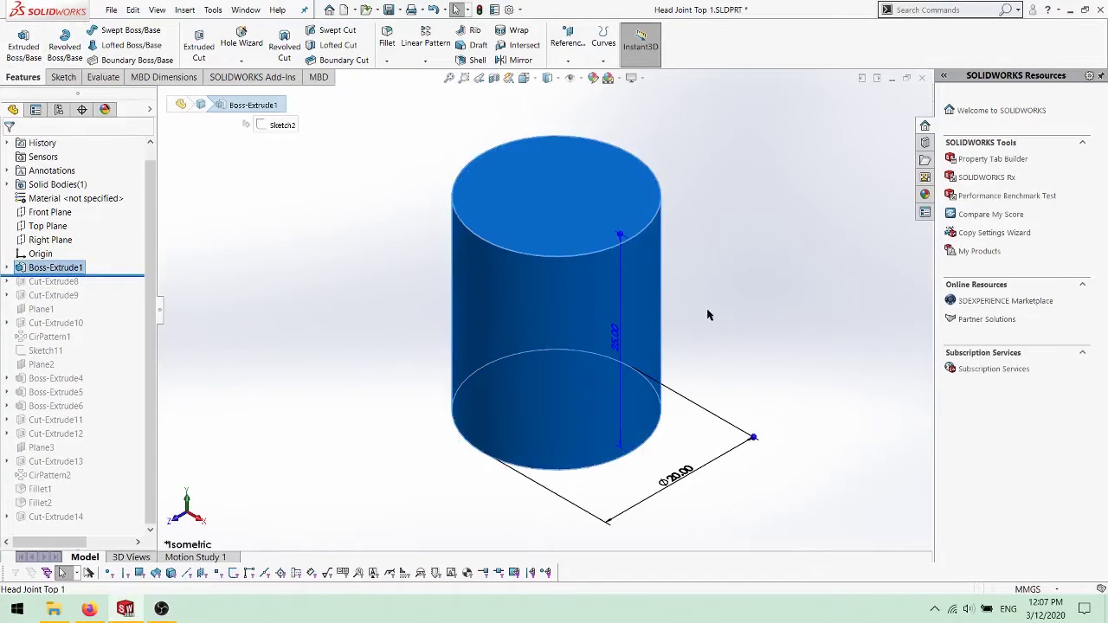
middle_drag(701, 370, 718, 274)
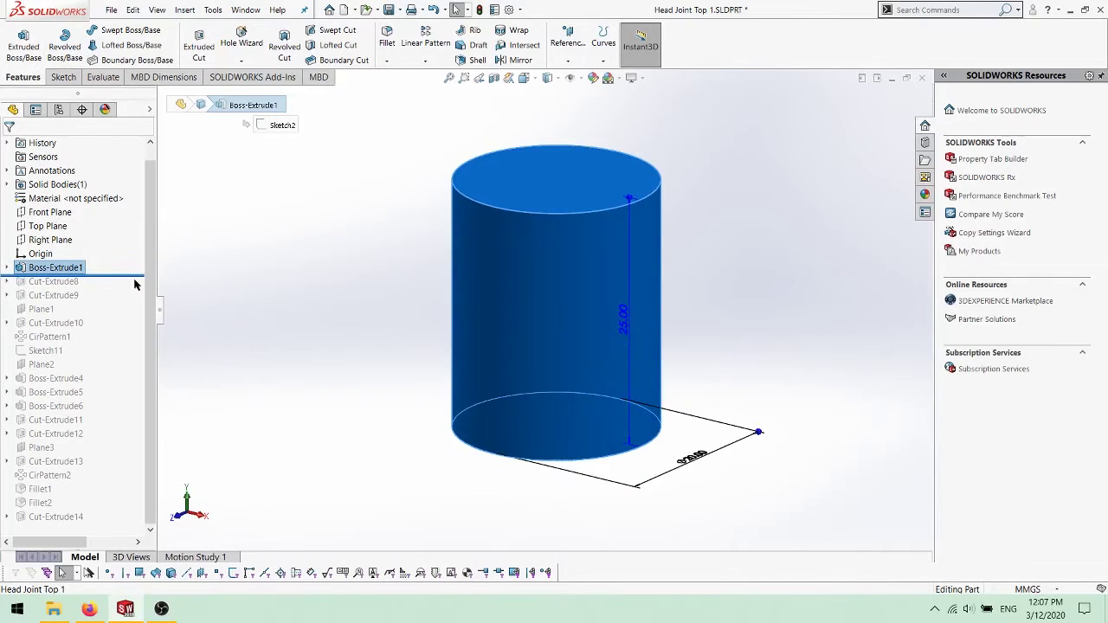
click(495, 78)
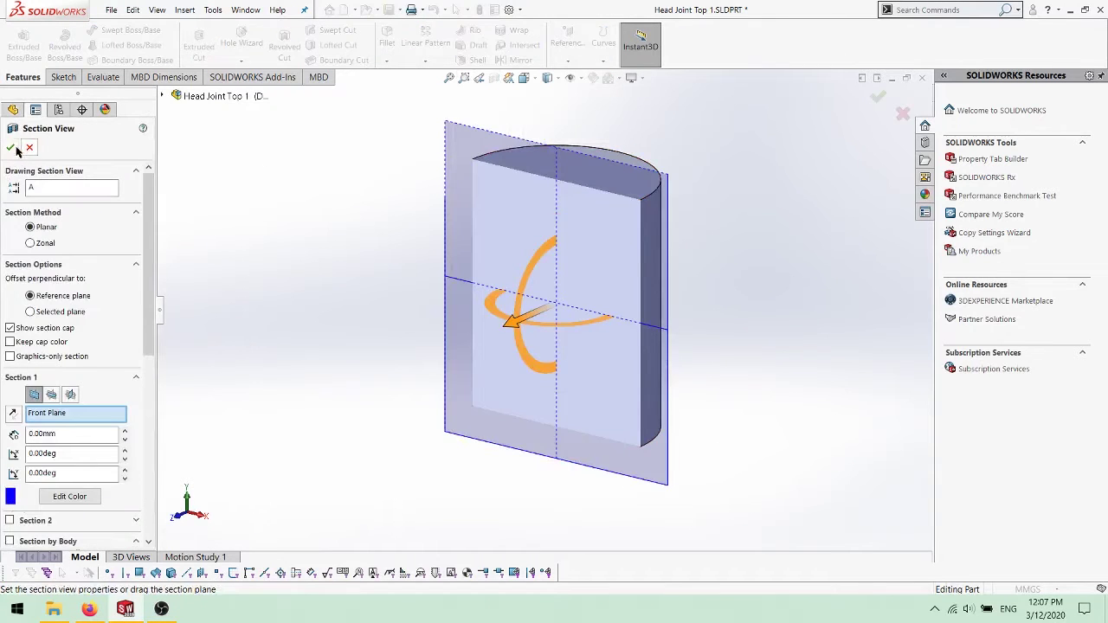
click(13, 148)
Step: Roll the history forward past Cut-Extrude8 and examine the ring-shaped cut inside the sectioned cylinder
drag(125, 276, 125, 288)
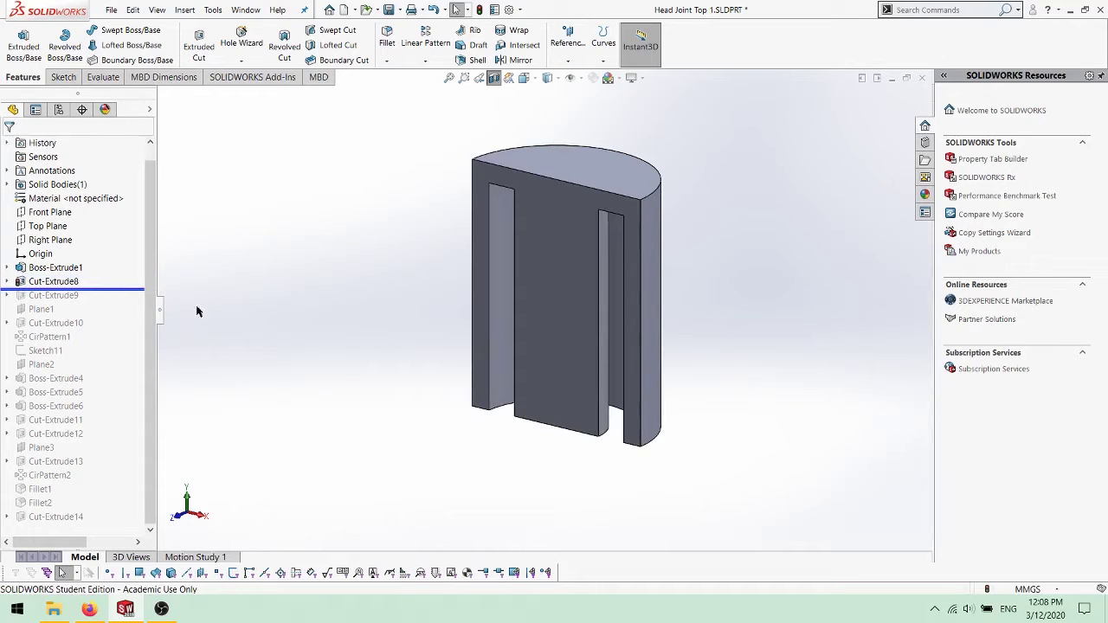
middle_drag(502, 407, 531, 178)
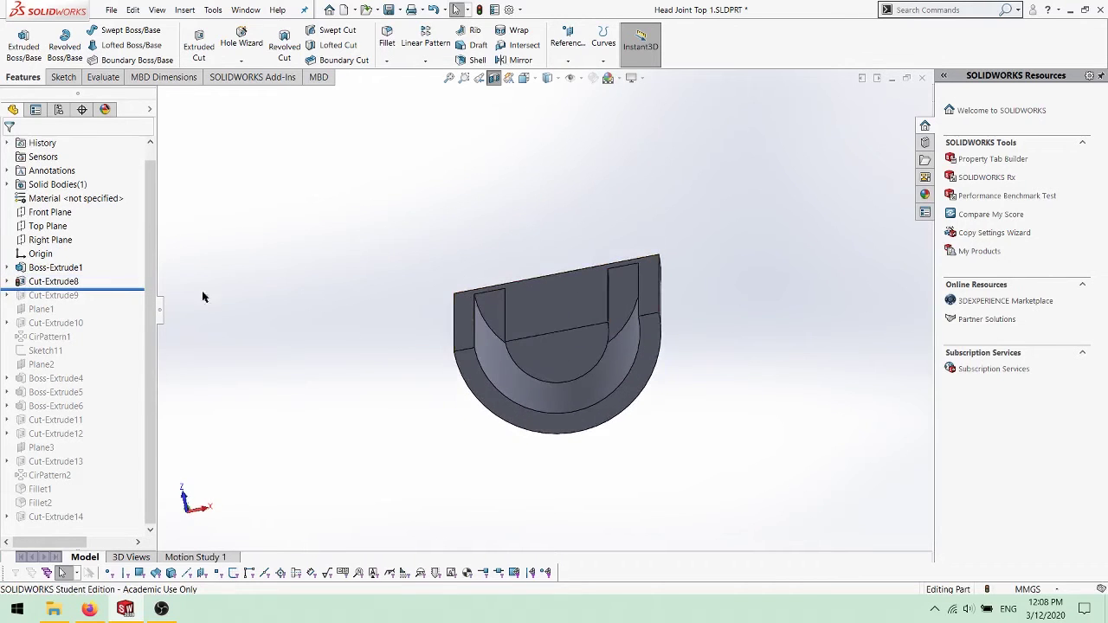
click(59, 283)
middle_drag(479, 436, 488, 489)
Step: Roll the history forward past Cut-Extrude9 and inspect the central bore through the sectioned cylinder
drag(135, 289, 133, 301)
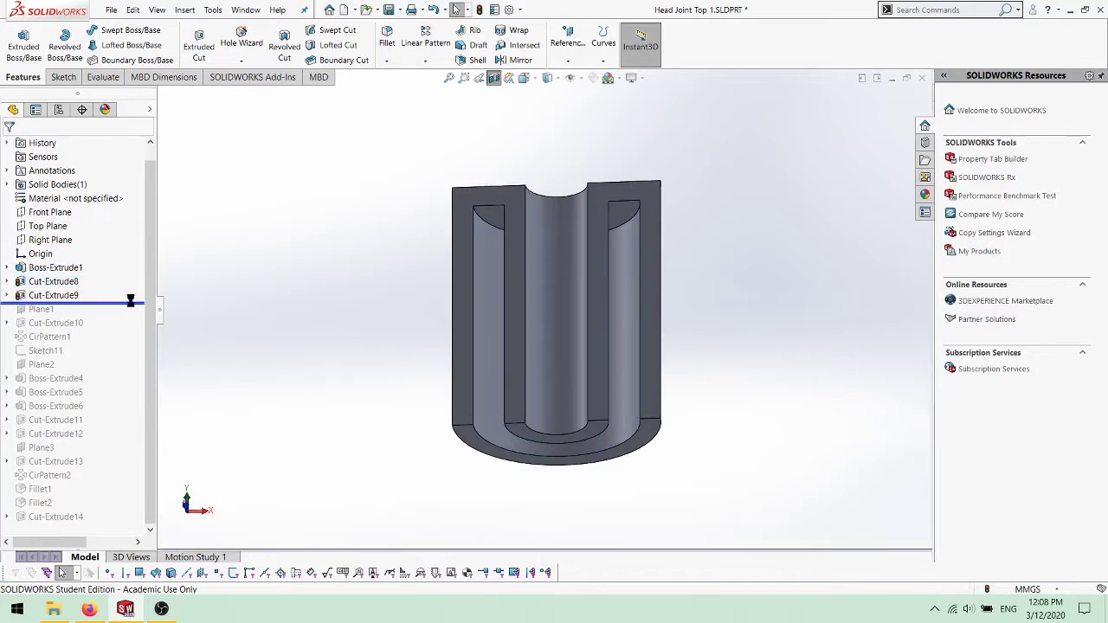
middle_drag(471, 315, 390, 438)
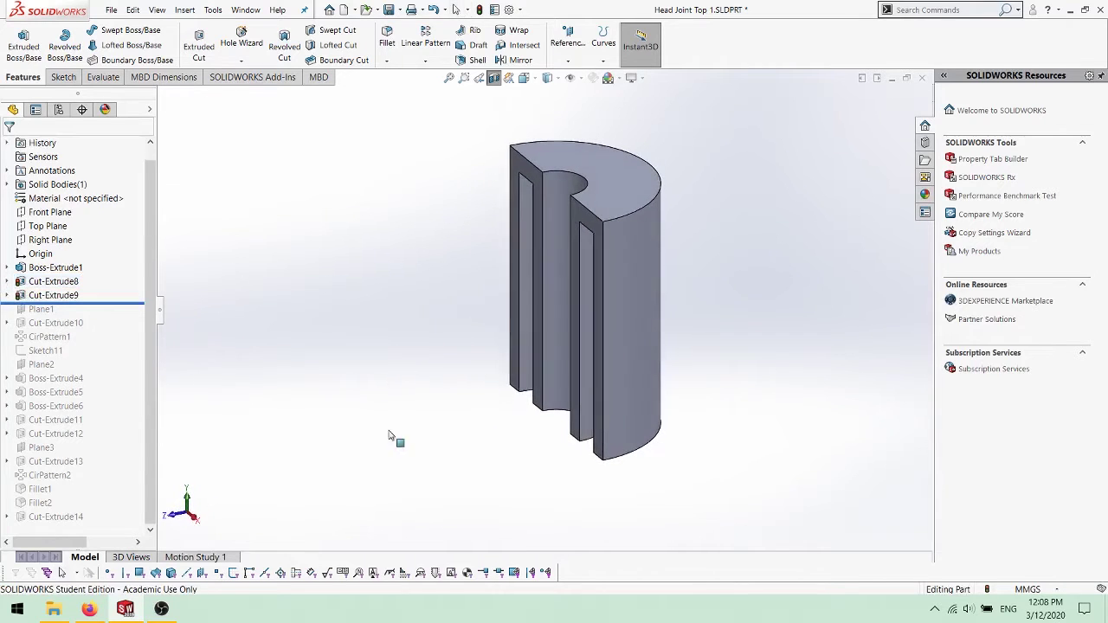
click(66, 299)
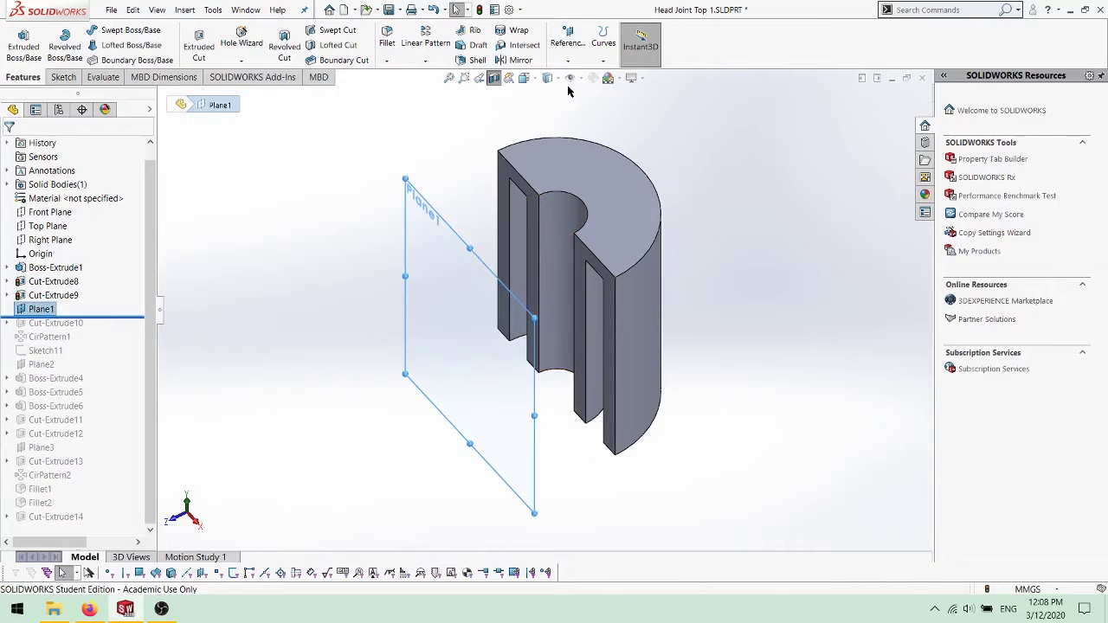
Step: Turn off the section view and roll the history forward past Cut-Extrude10 to inspect the notch in the cylinder's lower rim
click(485, 79)
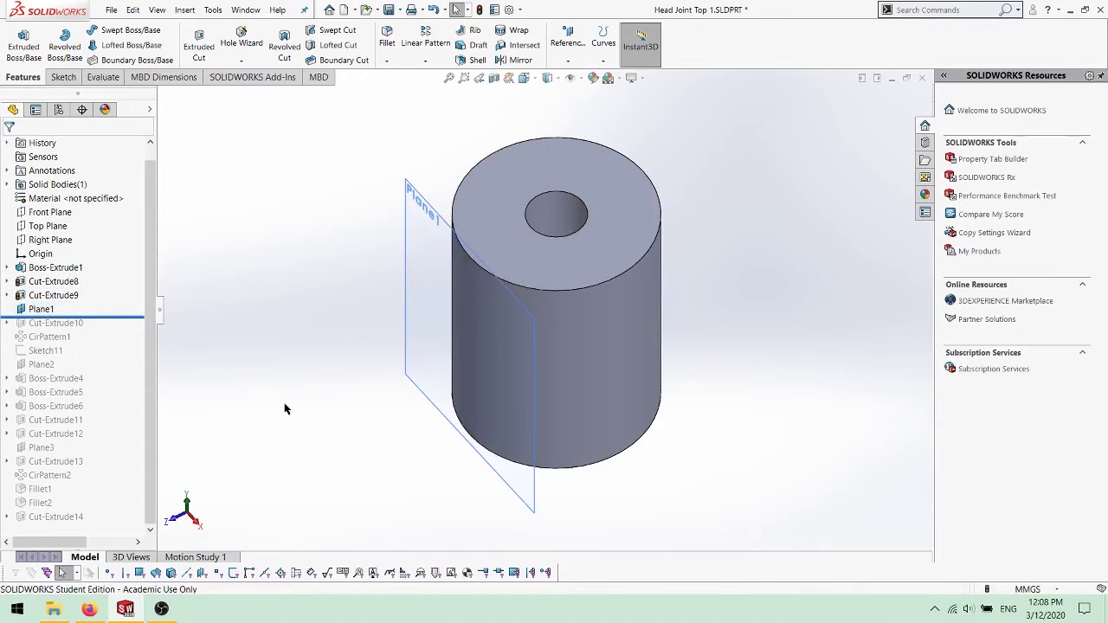
middle_drag(362, 391, 327, 387)
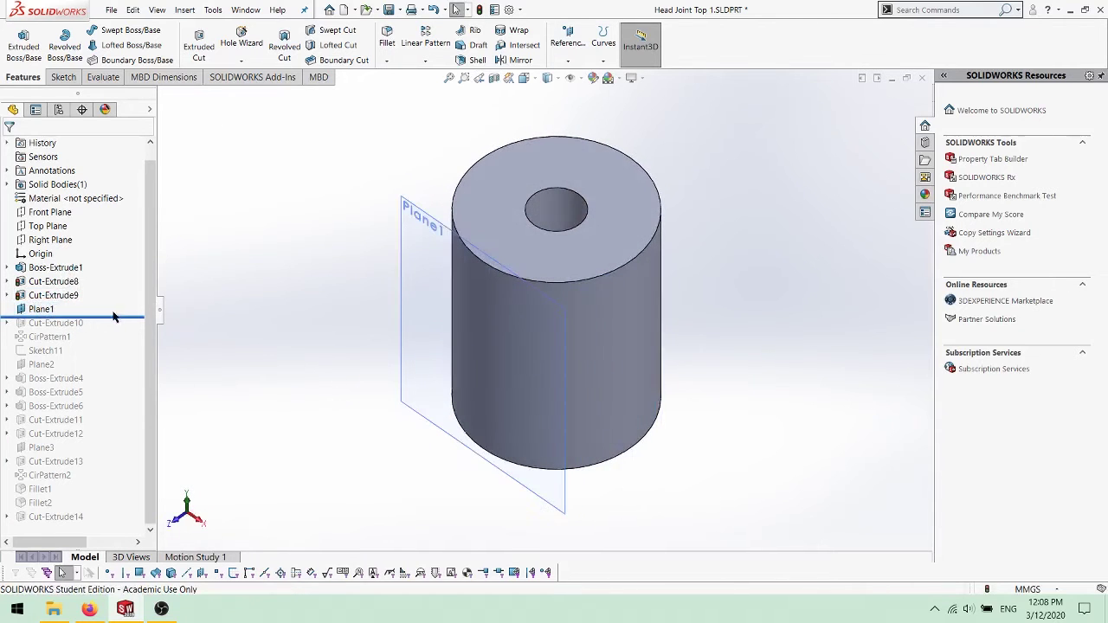
drag(122, 317, 122, 326)
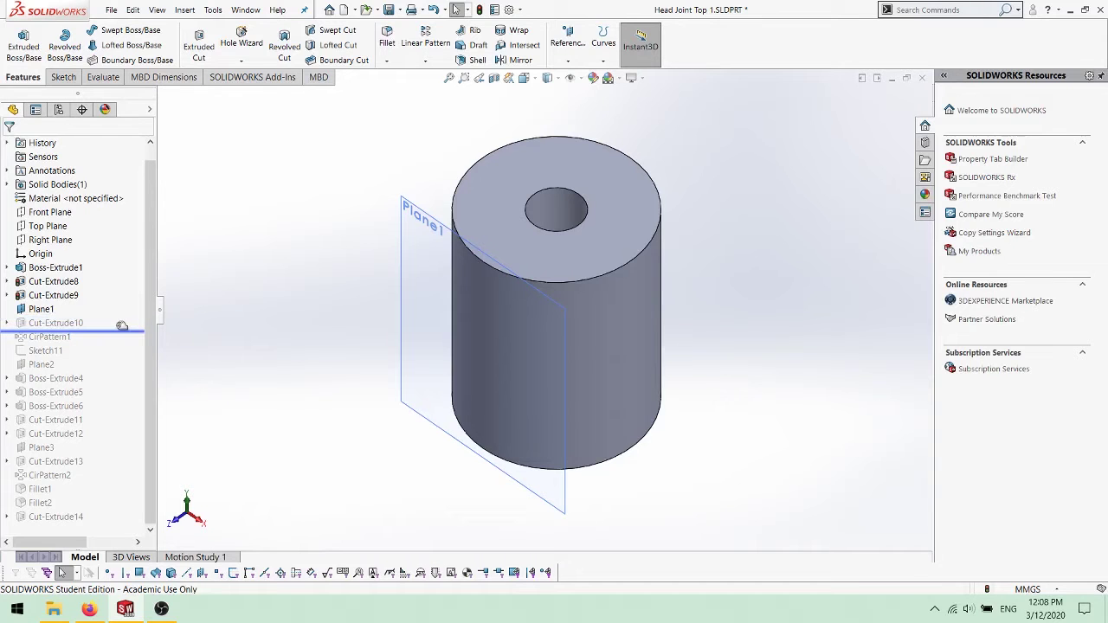
drag(117, 325, 117, 329)
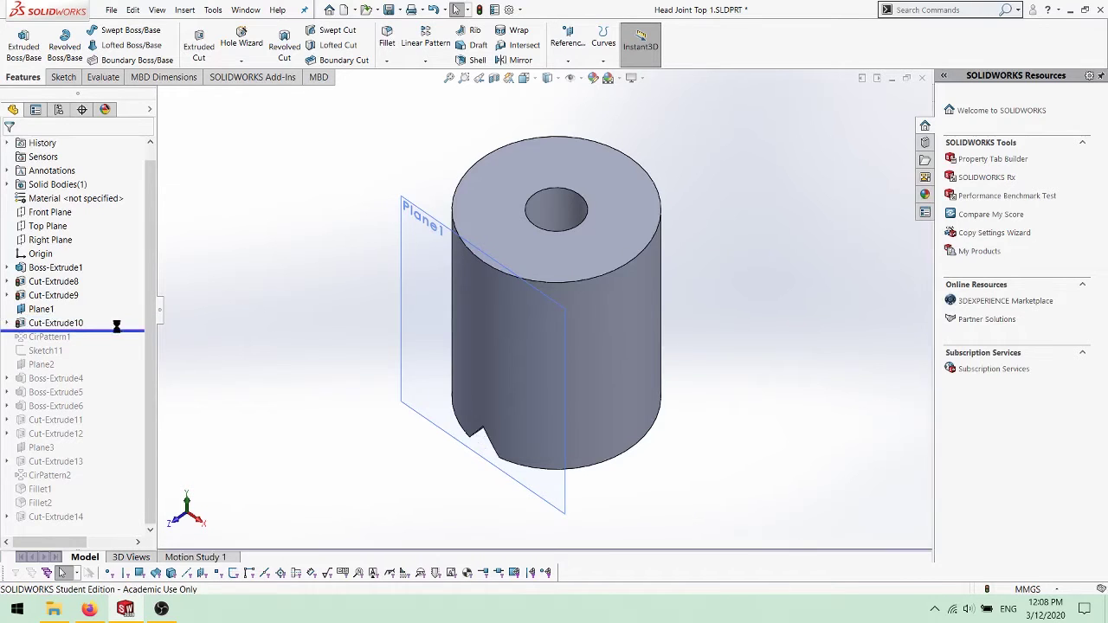
middle_drag(435, 468, 468, 327)
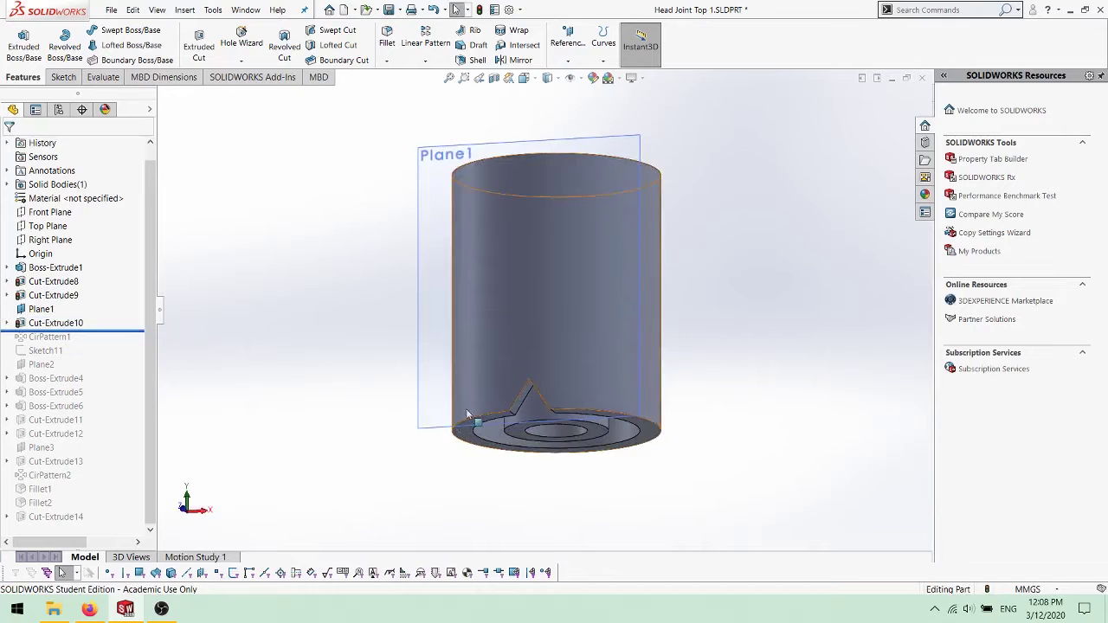
Step: Roll the history forward past CirPattern1 and examine the circular tooth pattern and the dimensions of its Cut-Extrude10 seed notch
mouse_move(104, 333)
mouse_down()
mouse_move(116, 330)
mouse_move(116, 347)
mouse_up()
click(43, 336)
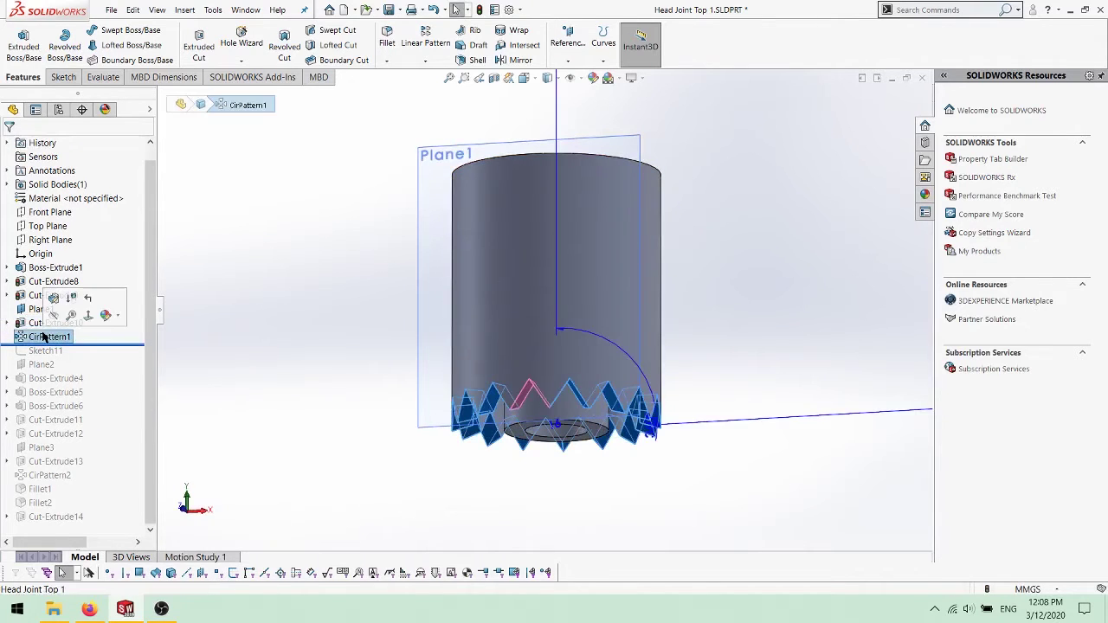
scroll(439, 410, down, 2)
click(77, 323)
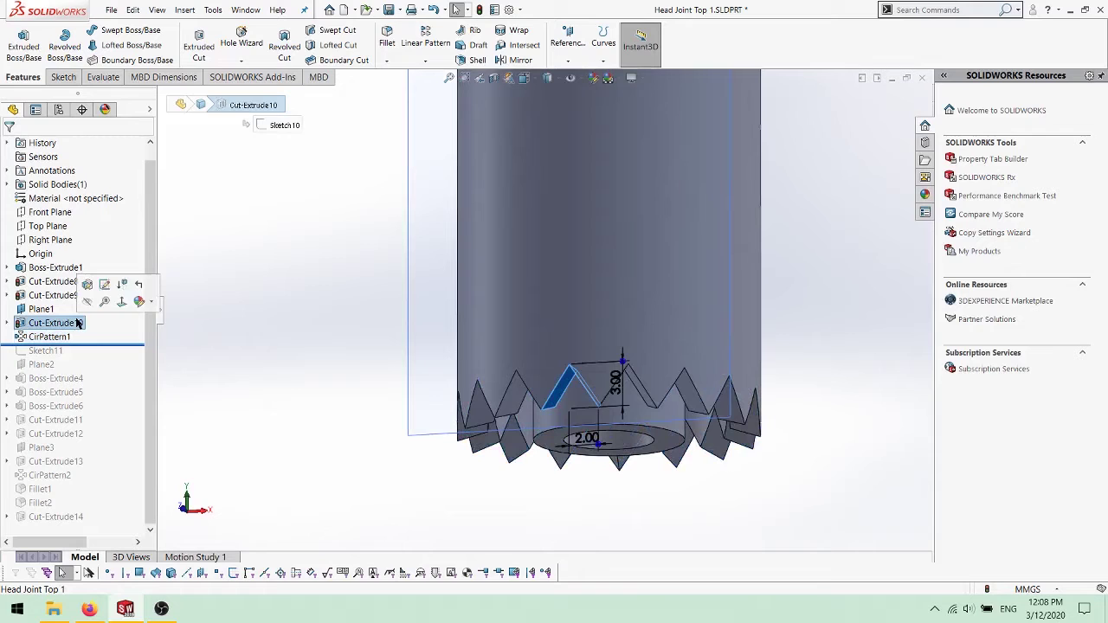
click(297, 339)
scroll(322, 350, up, 2)
Step: Roll the history forward through Sketch11, Plane2 and Boss-Extrude4, and examine the rectangular arm on the cylinder's side
mouse_move(112, 347)
mouse_down()
mouse_move(118, 371)
mouse_move(106, 388)
mouse_up()
middle_drag(459, 320, 213, 352)
click(64, 378)
mouse_move(372, 351)
middle_down()
mouse_move(425, 346)
mouse_move(369, 384)
mouse_move(359, 420)
mouse_move(418, 411)
mouse_move(223, 389)
middle_up()
Step: Roll the history forward past Boss-Extrude5 and examine the horizontal cylinder's diameter and length dimensions
drag(122, 386, 122, 399)
middle_drag(369, 422, 168, 405)
click(55, 392)
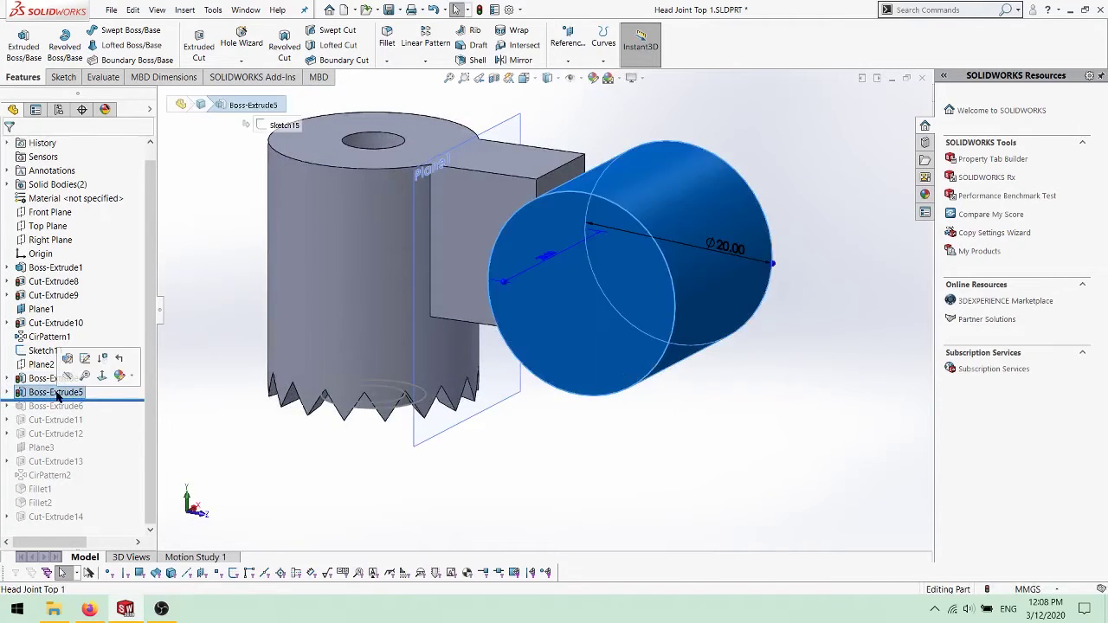
middle_drag(541, 406, 506, 360)
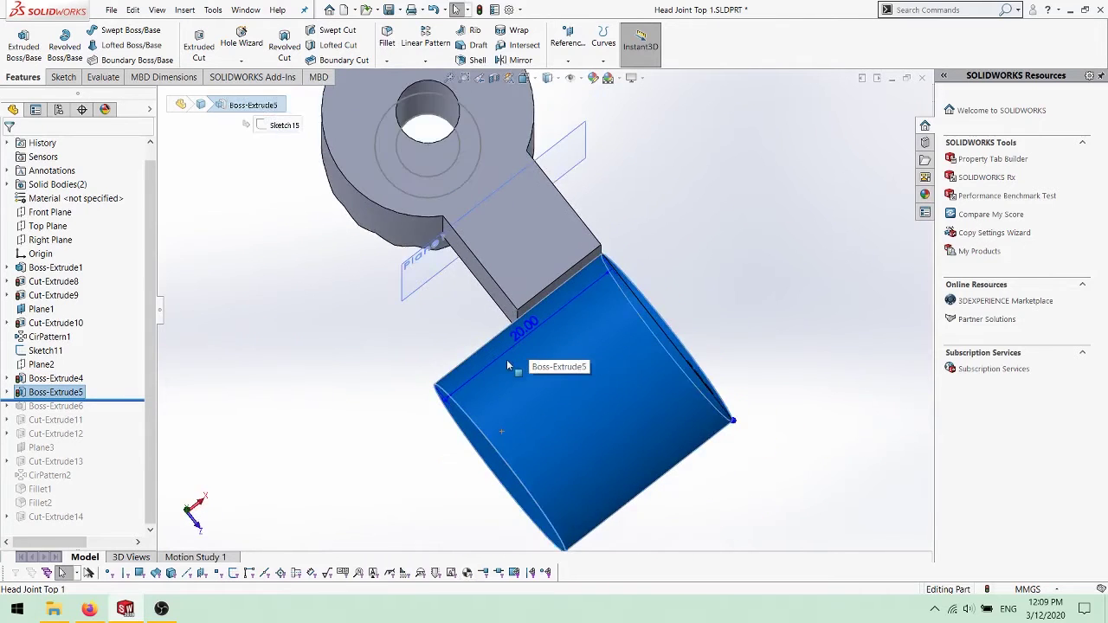
Step: Roll the history forward past Boss-Extrude6 and examine where the arm meets the horizontal cylinder
middle_drag(323, 426, 344, 296)
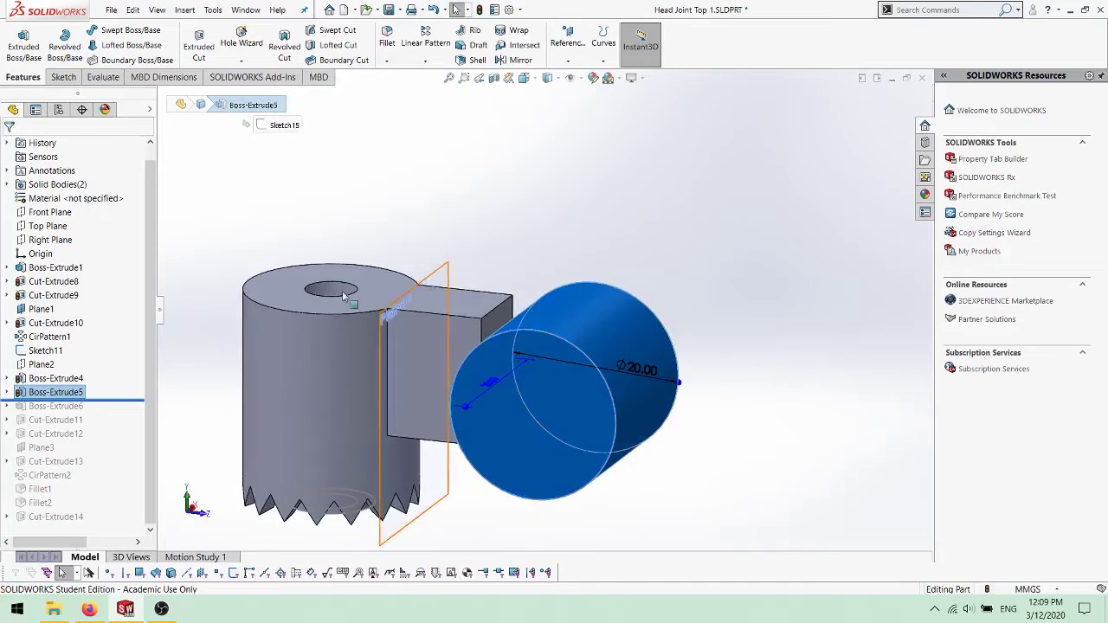
drag(126, 400, 126, 409)
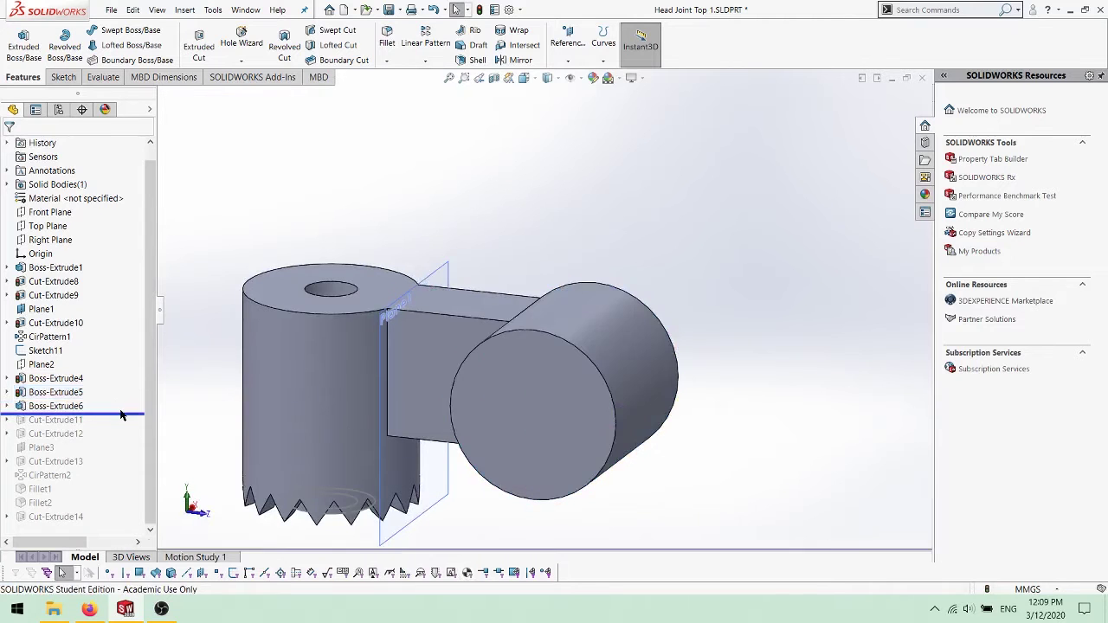
middle_drag(463, 405, 488, 393)
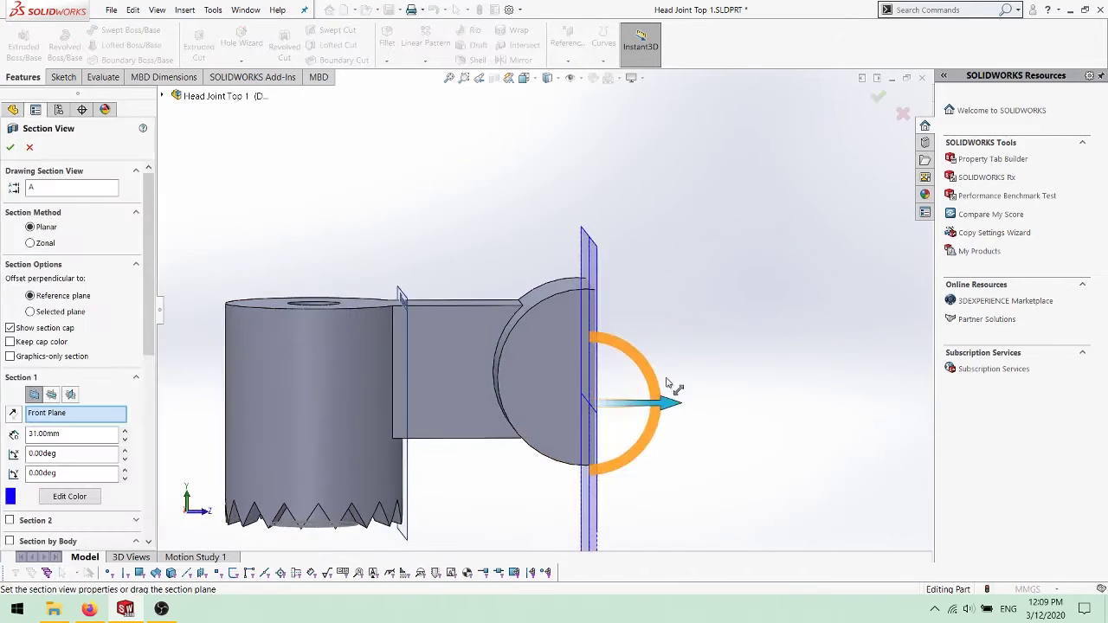
middle_drag(667, 382, 690, 378)
key(Escape)
Step: Roll the history forward past CirPattern2 and examine the horizontal cylinder's teeth and the dimensions of the Cut-Extrude13 seed notch
drag(132, 430, 131, 482)
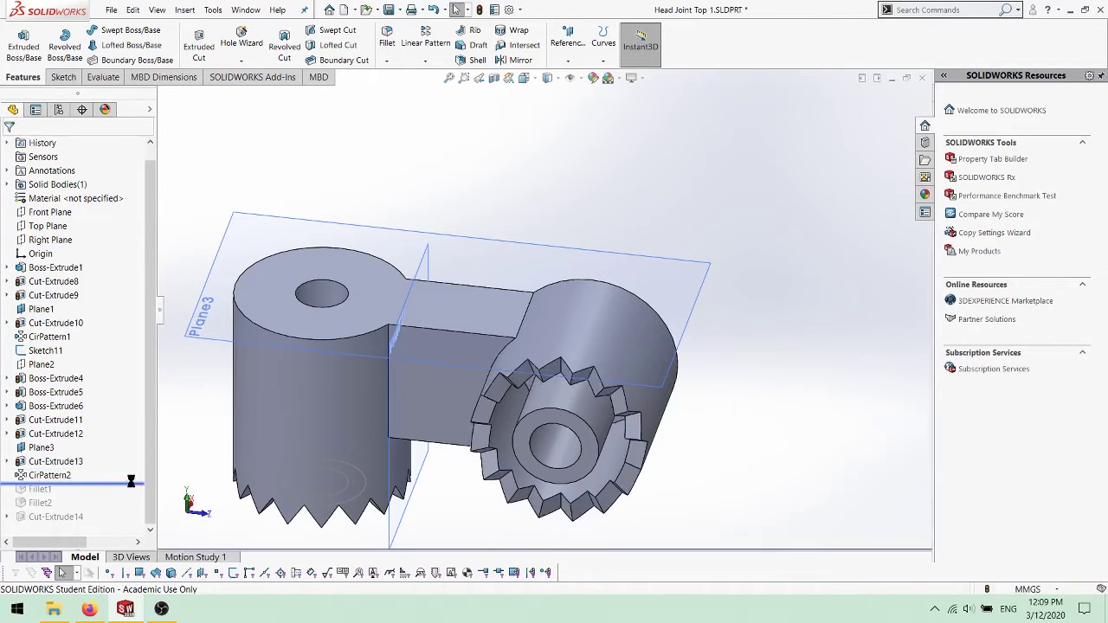
click(56, 461)
middle_drag(631, 347, 612, 443)
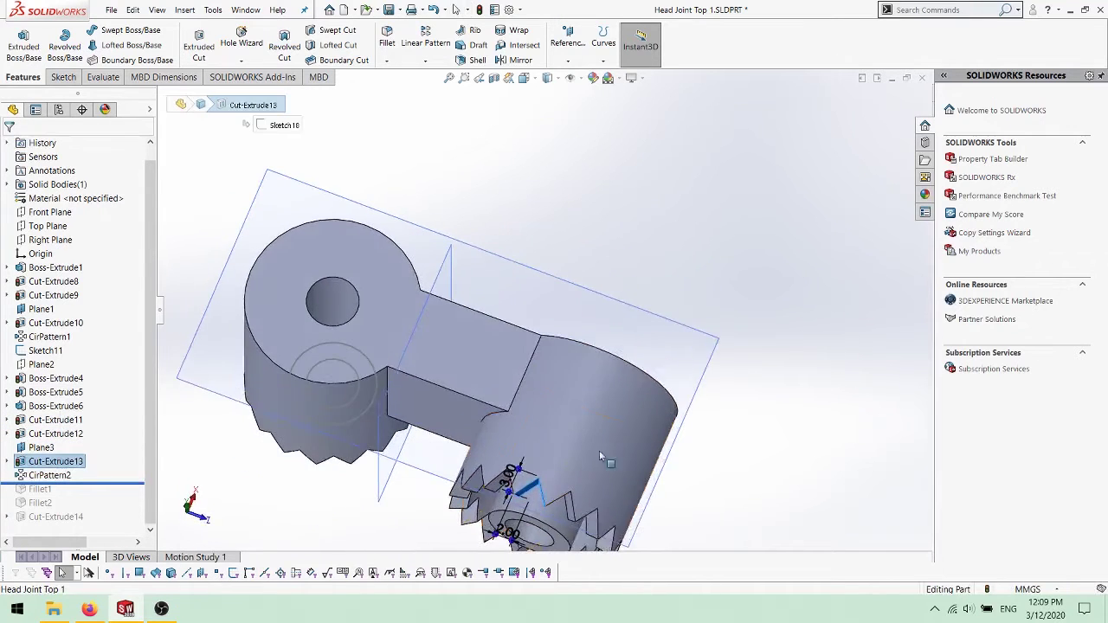
scroll(535, 505, down, 3)
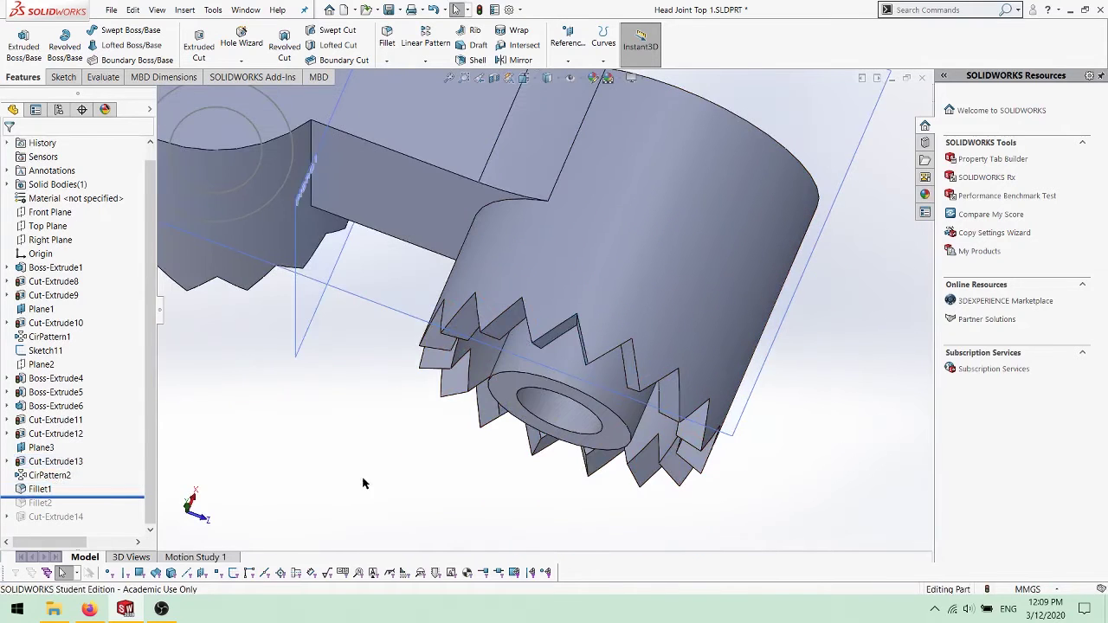
Step: Examine the Fillet1 blend between arm and toothed cylinder, and roll the history forward to the end past Cut-Extrude14
middle_drag(373, 477, 335, 364)
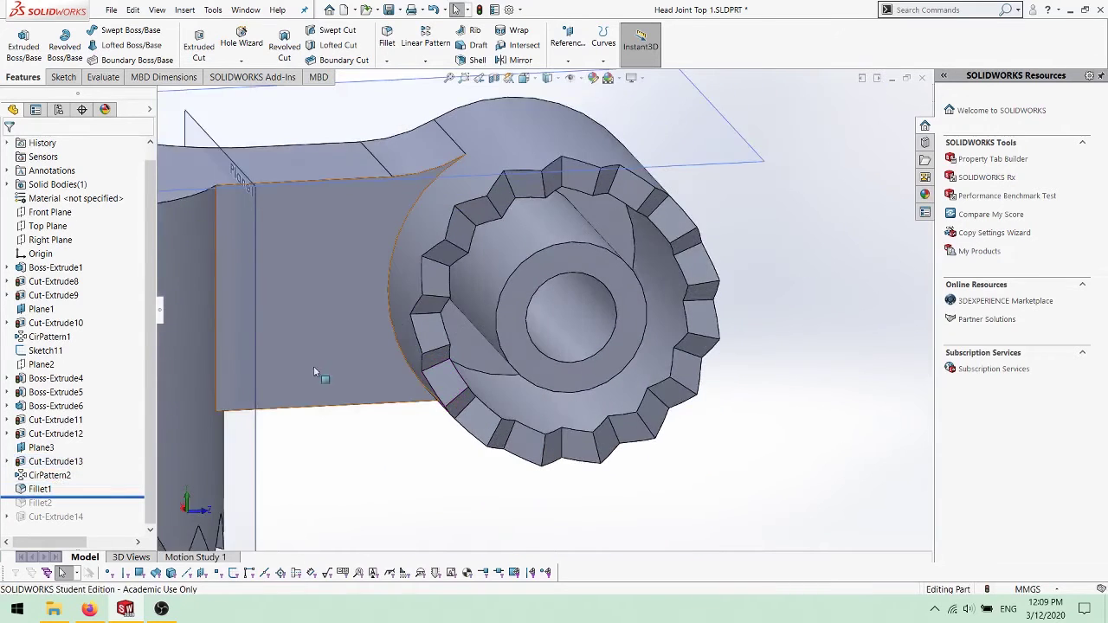
scroll(334, 365, up, 1)
drag(144, 502, 119, 525)
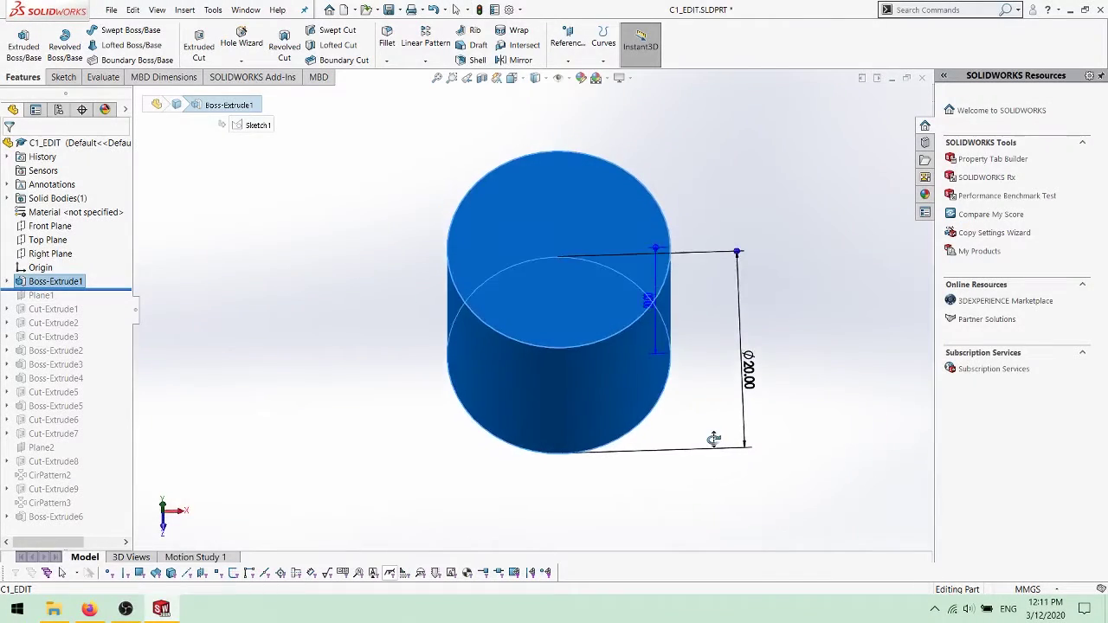
Step: Examine the dimensions of C1_EDIT's Boss-Extrude1 cylinder, and roll the history forward past Plane1 to inspect the plane's offset
middle_drag(650, 451, 252, 264)
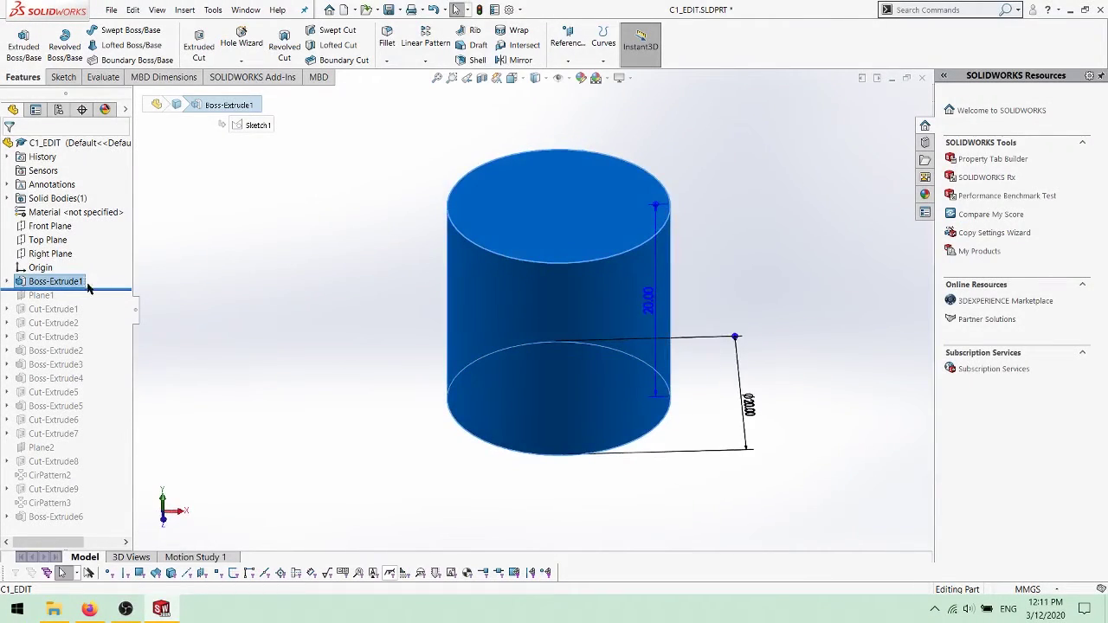
drag(106, 289, 108, 301)
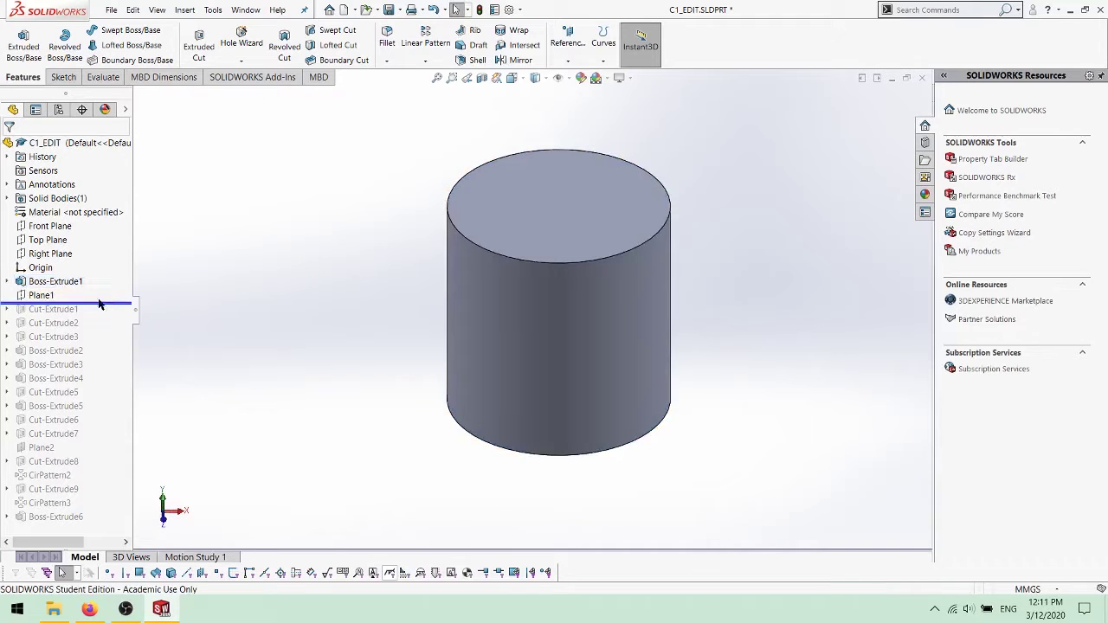
click(41, 296)
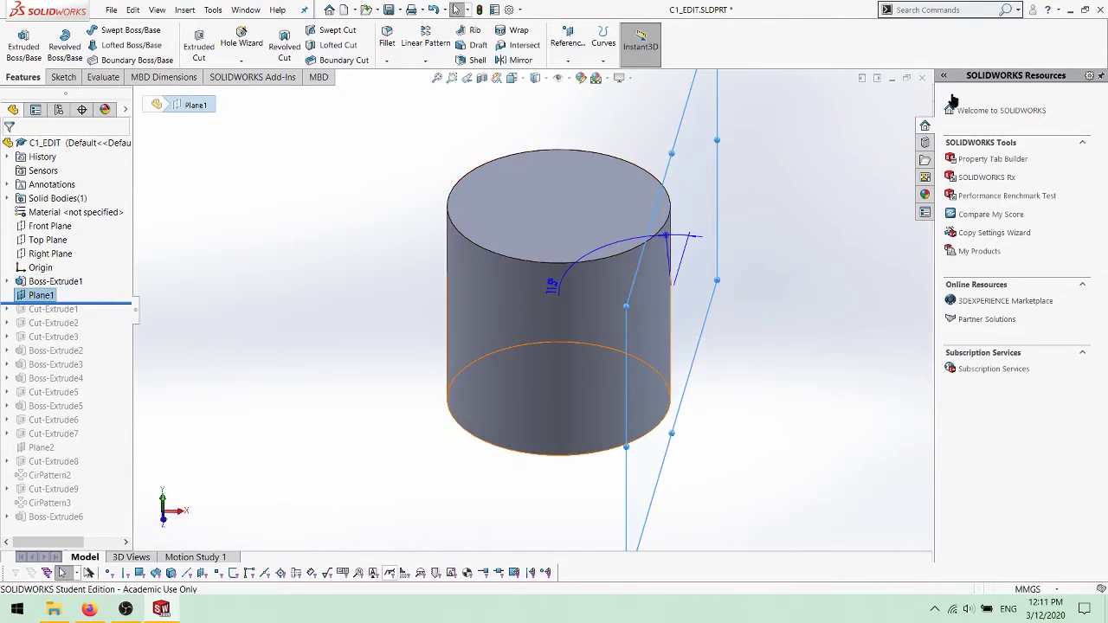
middle_drag(871, 335, 785, 328)
Step: Roll the history forward past Cut-Extrude1 and turn on a section view through the cylinder's central bore
drag(101, 302, 126, 316)
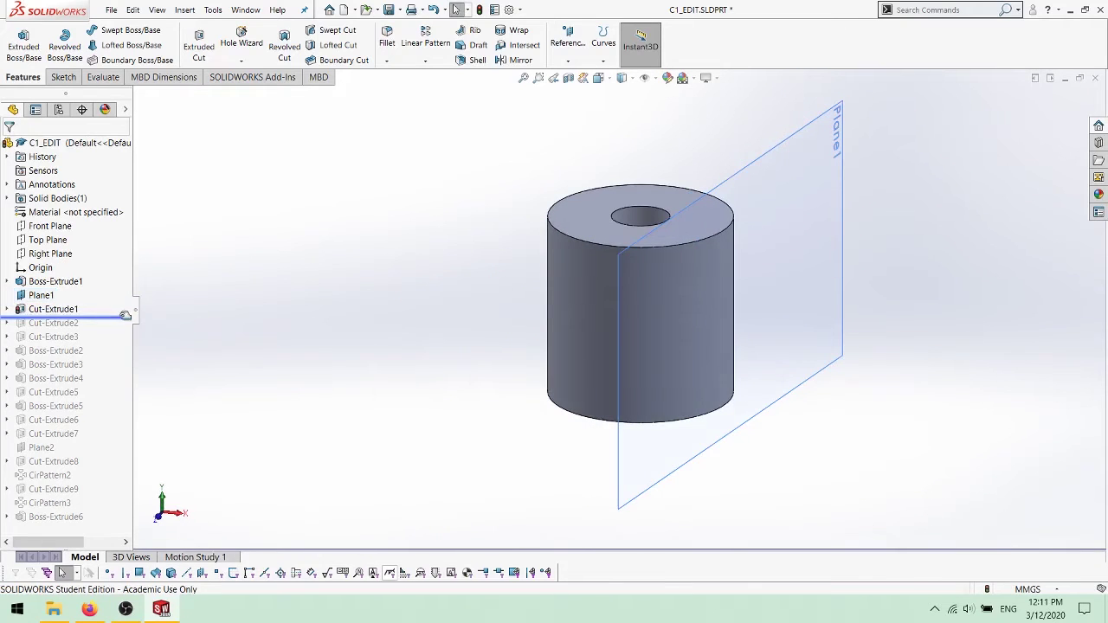
click(567, 78)
click(19, 135)
Step: Roll the history forward past Cut-Extrude2 and examine the diameter and depth of the wider upper bore in section
drag(125, 317, 132, 329)
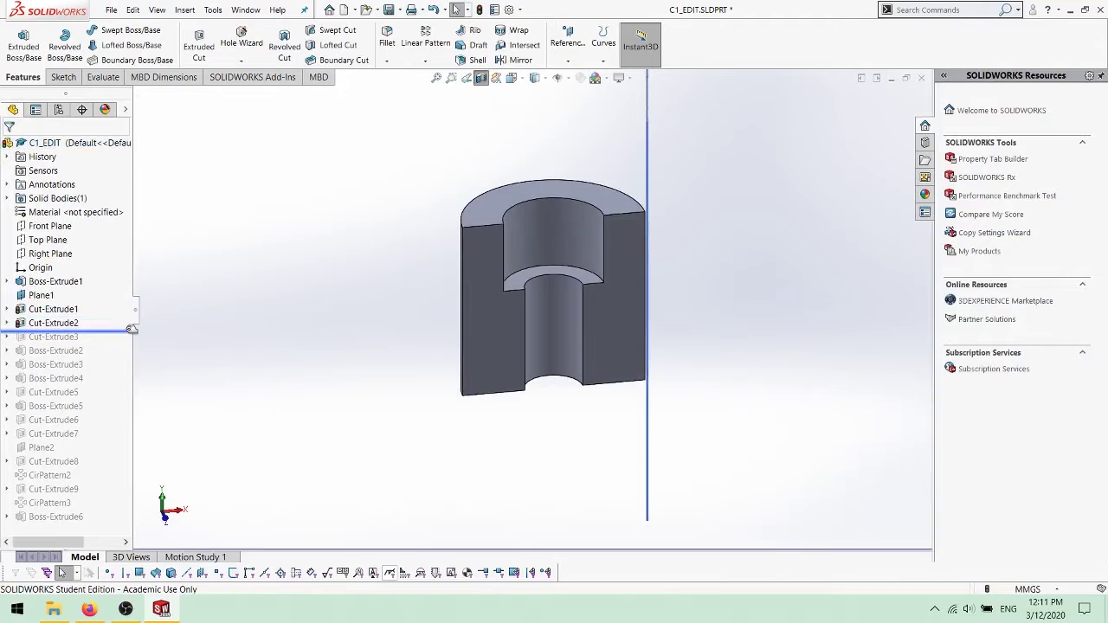
middle_drag(426, 378, 430, 394)
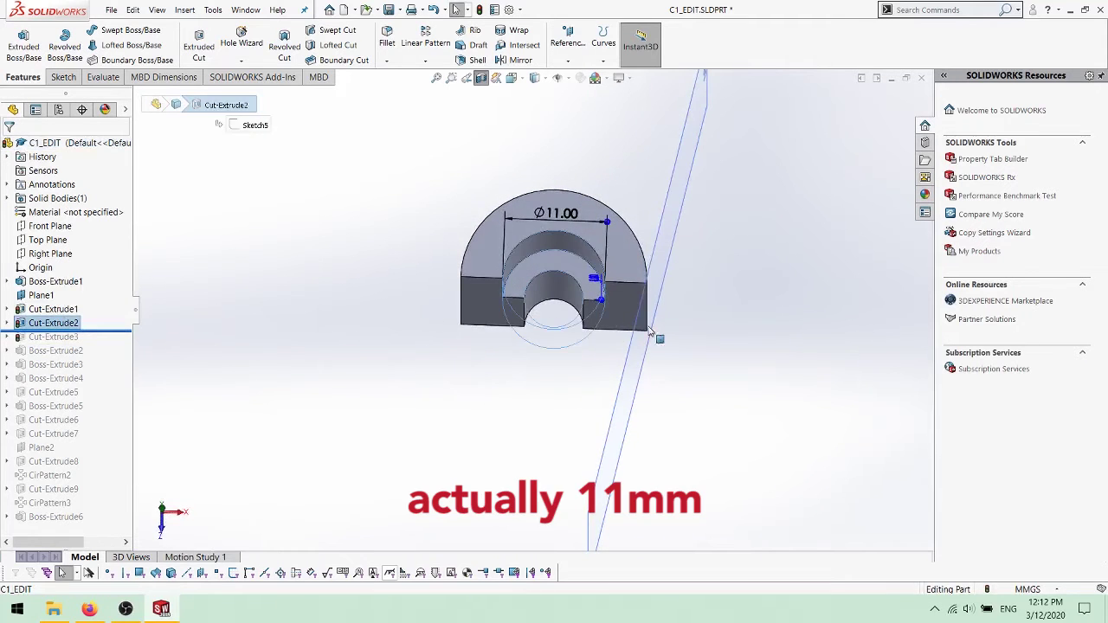
scroll(647, 339, down, 3)
middle_drag(668, 357, 694, 198)
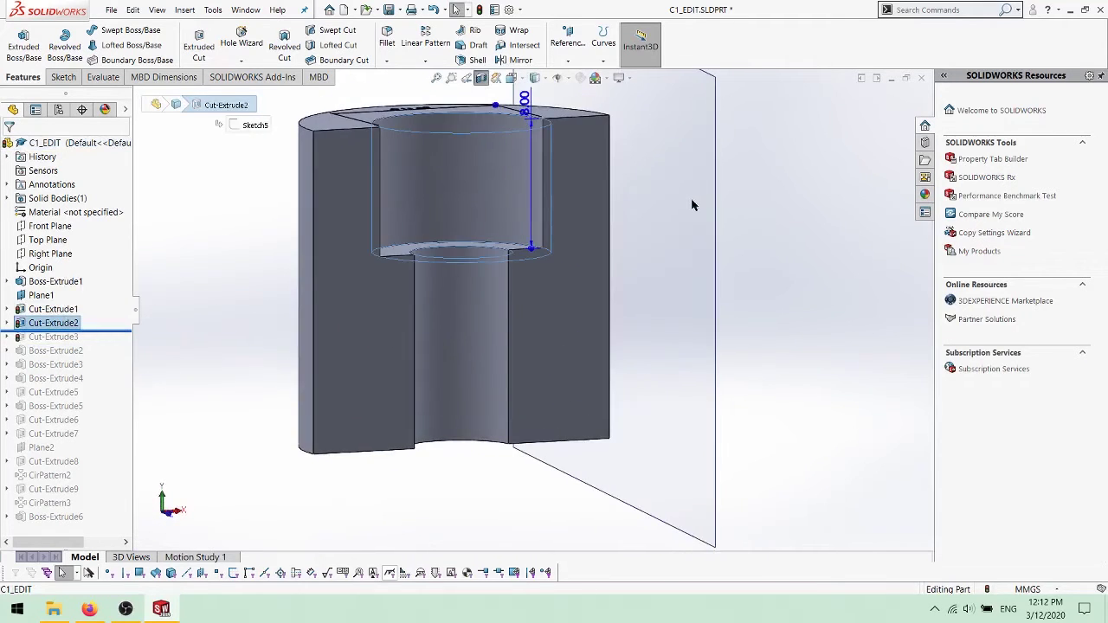
scroll(692, 198, up, 1)
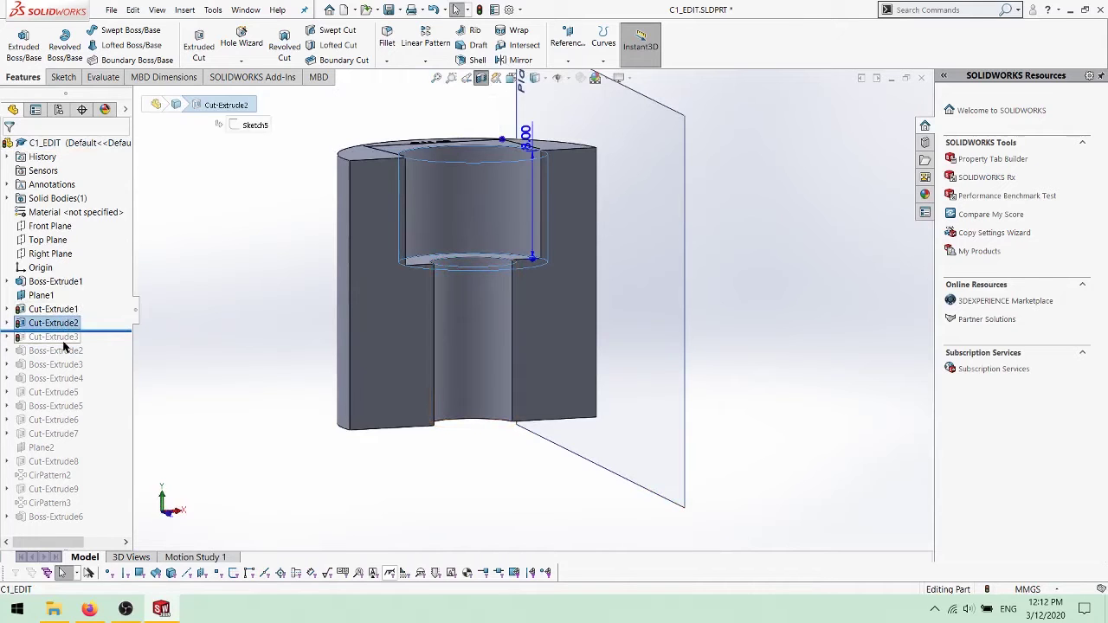
Step: Roll the history forward past Cut-Extrude3 and examine the dimensions of the stepped collar around the upper bore
drag(64, 344, 61, 338)
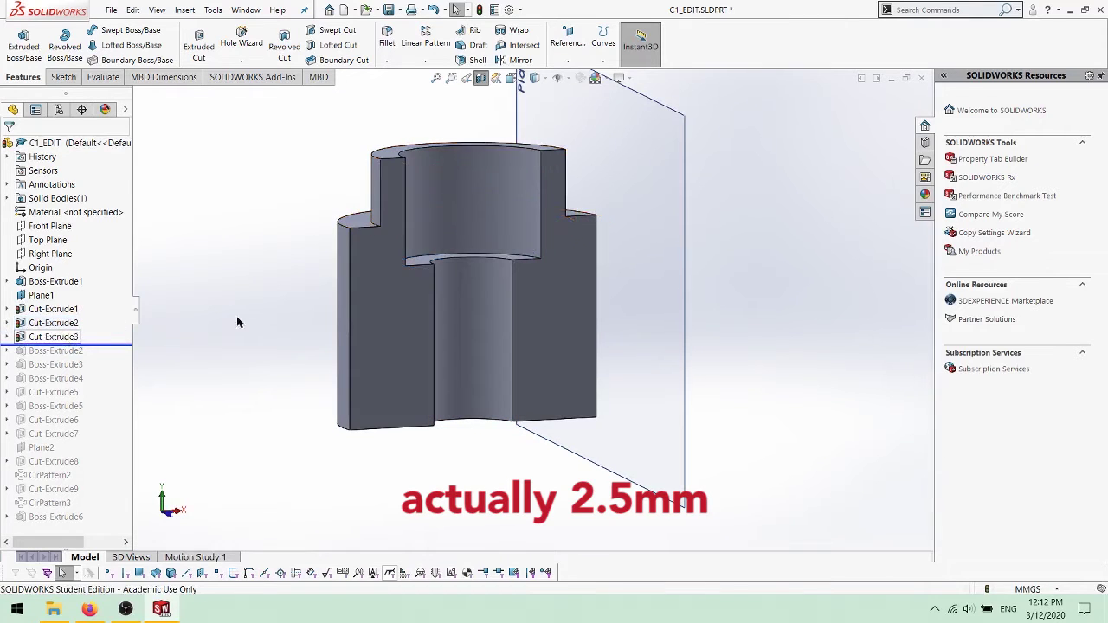
click(538, 291)
middle_drag(538, 291, 734, 246)
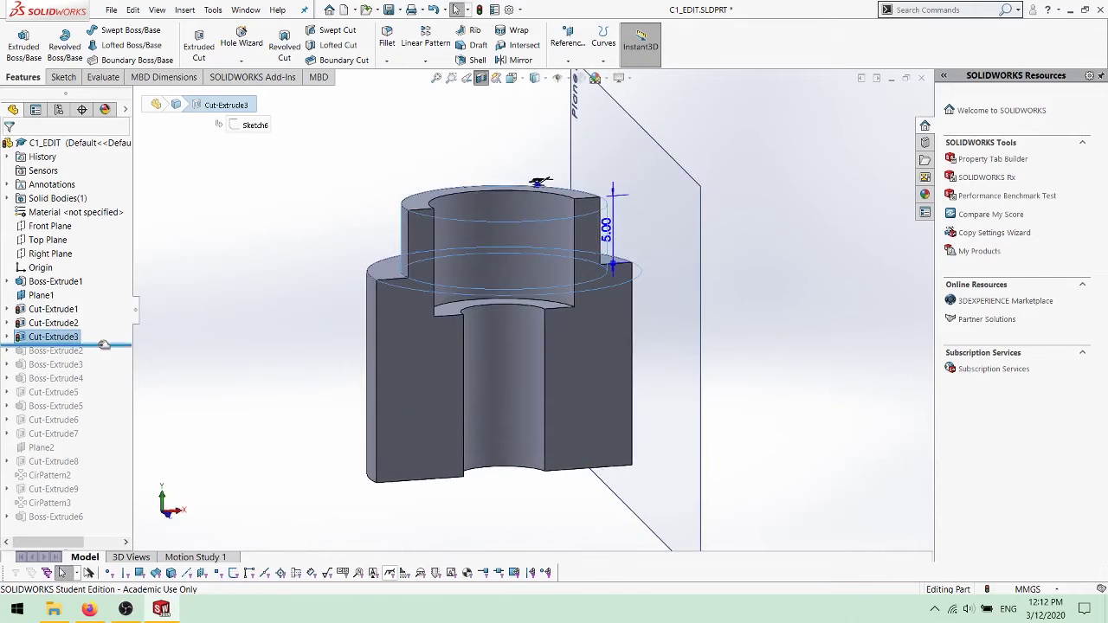
Step: Roll the history forward past Boss-Extrude2, turn off the section view and examine the rectangular arm on the cylinder's side
drag(108, 352, 106, 363)
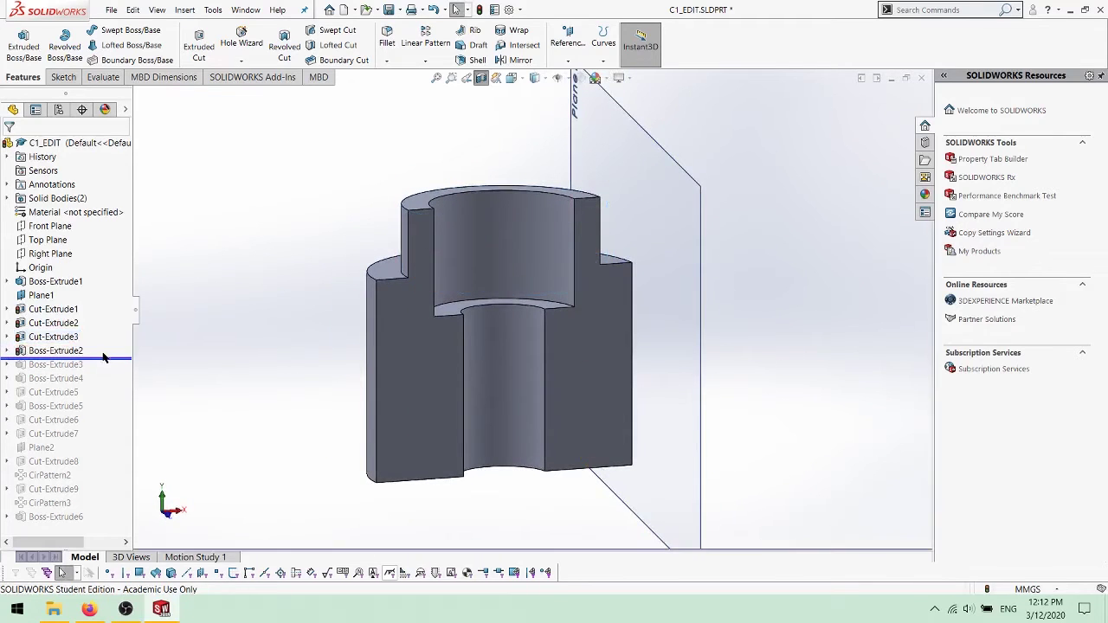
click(481, 81)
middle_drag(450, 384, 621, 412)
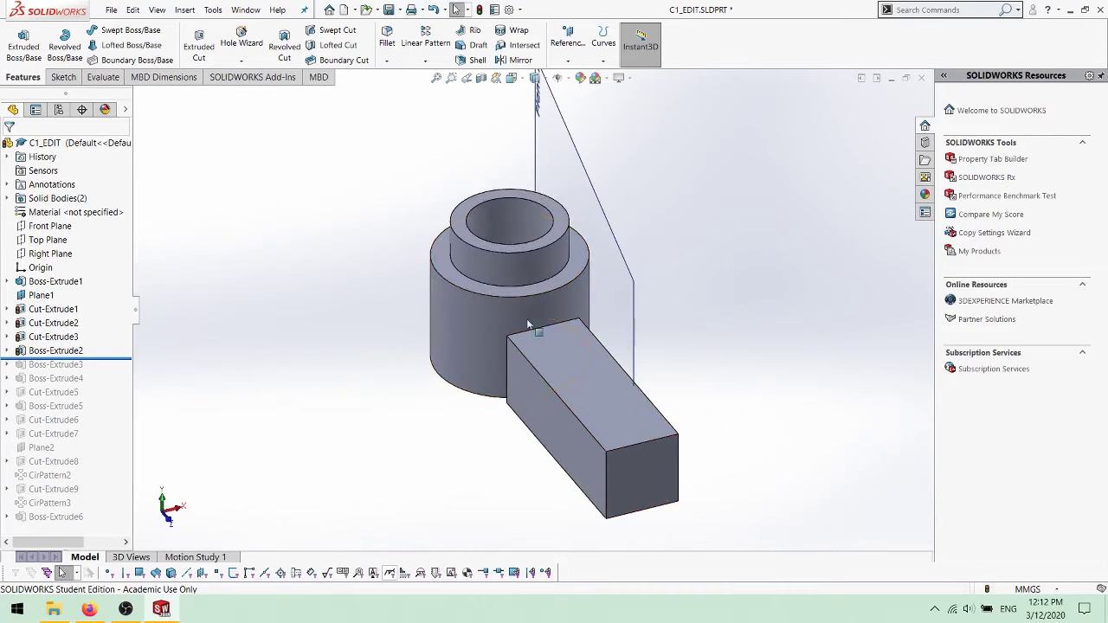
Step: Roll the history forward past Boss-Extrude3 and Boss-Extrude4, and examine the second cylinder at the arm's free end
drag(127, 359, 128, 358)
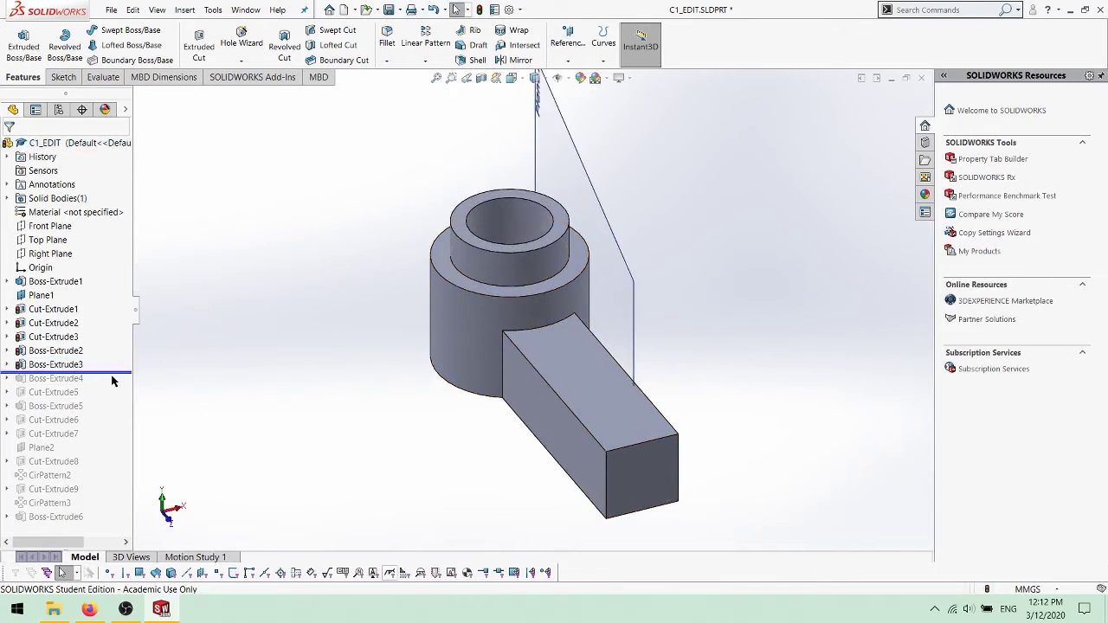
drag(120, 373, 120, 373)
middle_drag(570, 463, 655, 575)
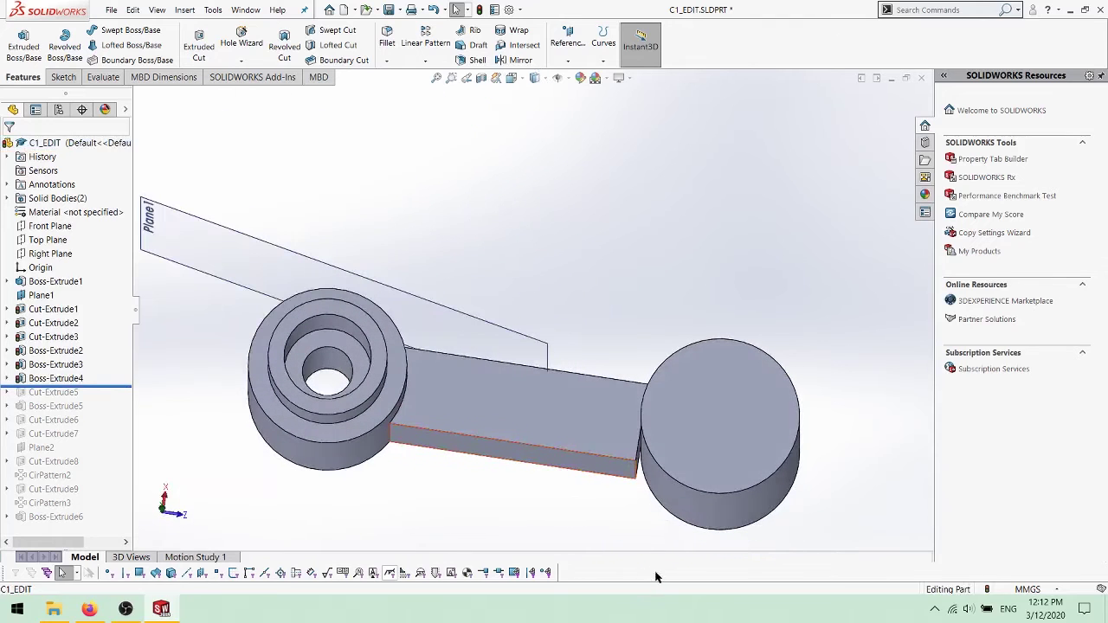
click(69, 378)
scroll(703, 396, up, 3)
middle_drag(703, 396, 629, 285)
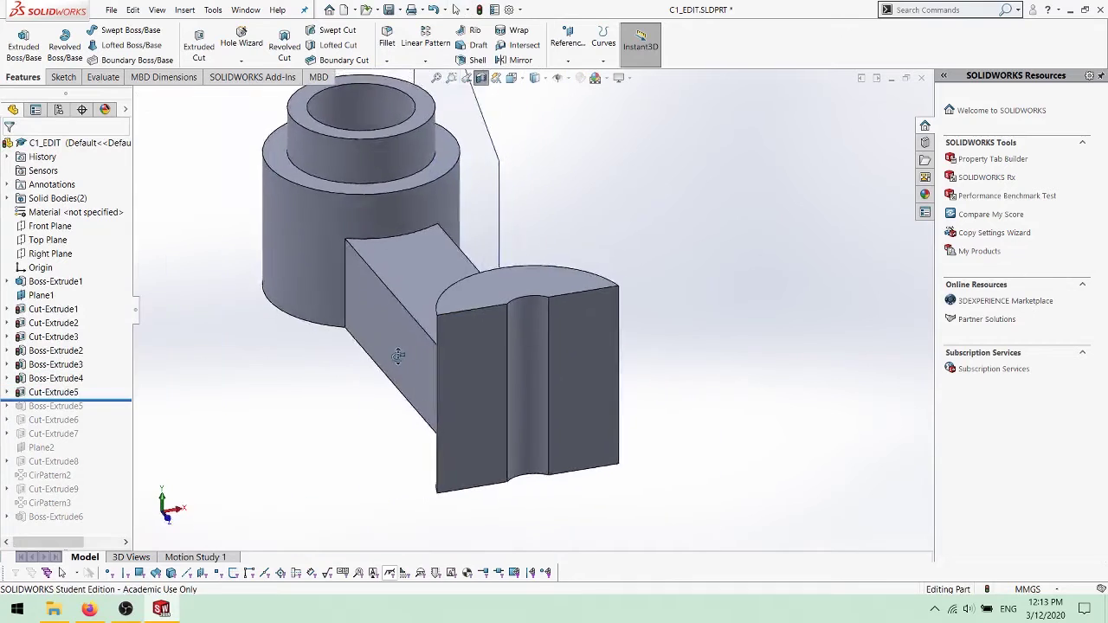
Step: Inspect the sectioned second cylinder's bore and roll the history forward through Boss-Extrude5 and Cut-Extrude6 to Cut-Extrude7
middle_drag(399, 355, 426, 353)
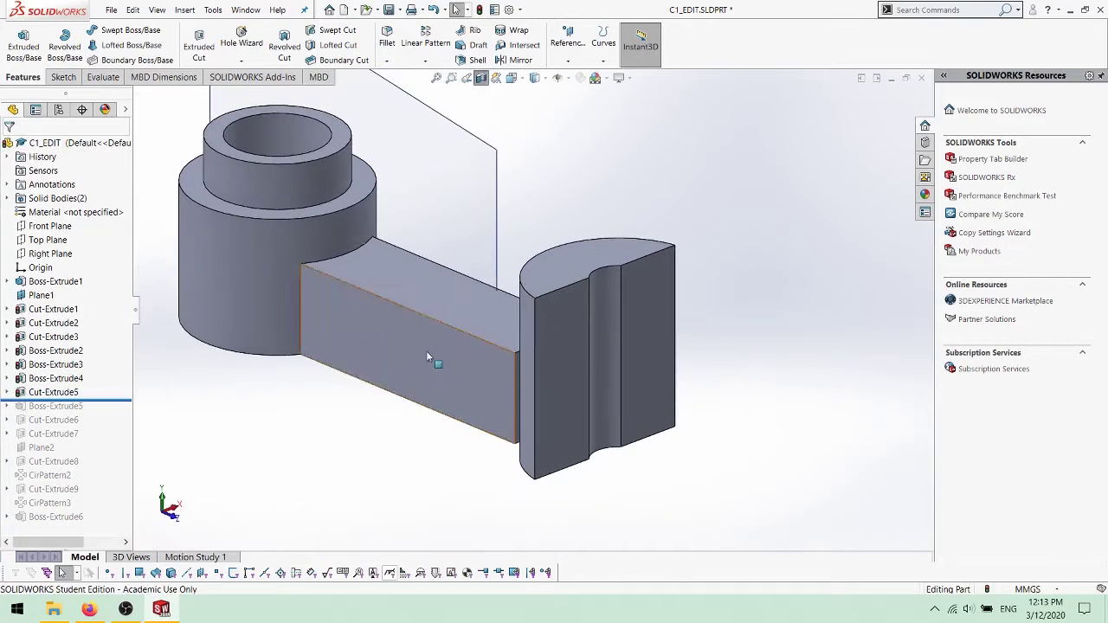
drag(115, 401, 116, 405)
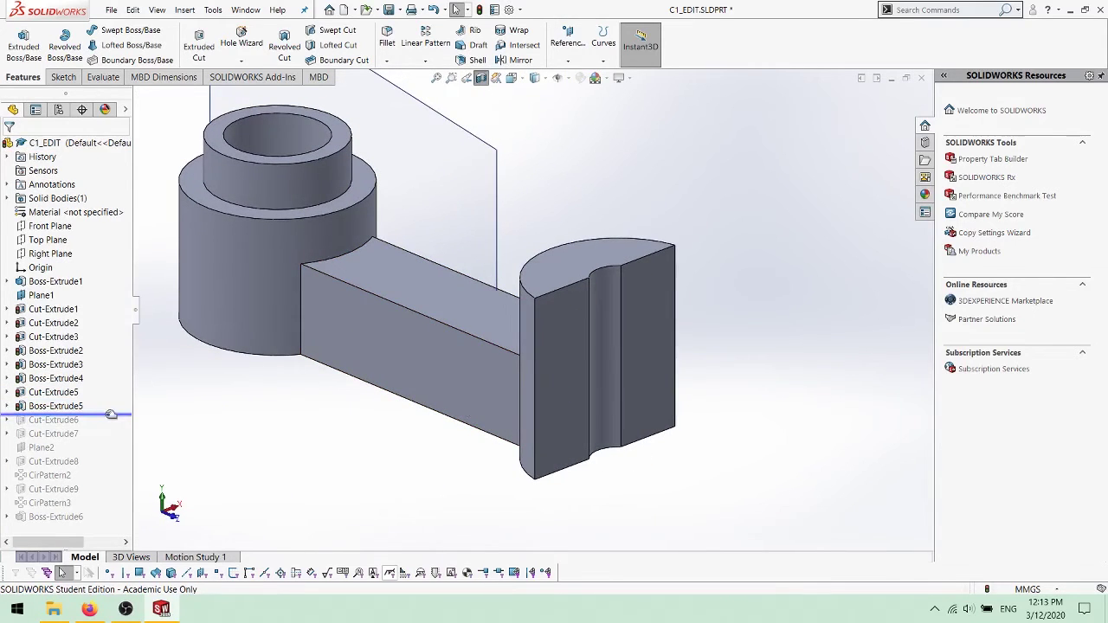
drag(111, 413, 110, 428)
click(72, 436)
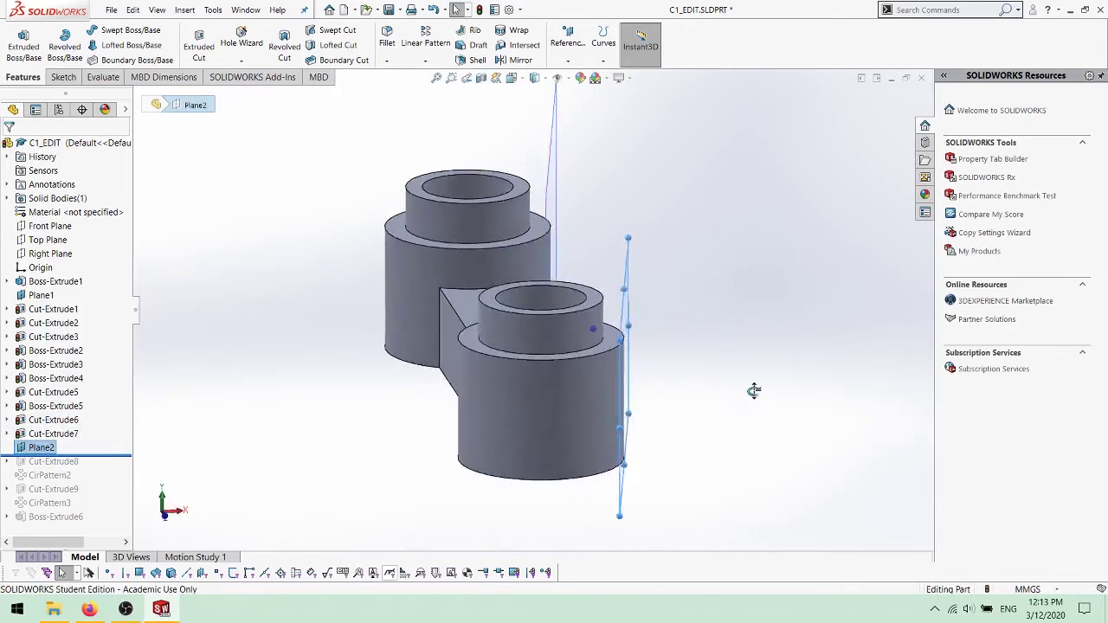
Step: Inspect Plane2 beside the second cylinder, and roll the history forward to the end past Boss-Extrude6 to view both toothed rims
middle_drag(754, 389, 772, 467)
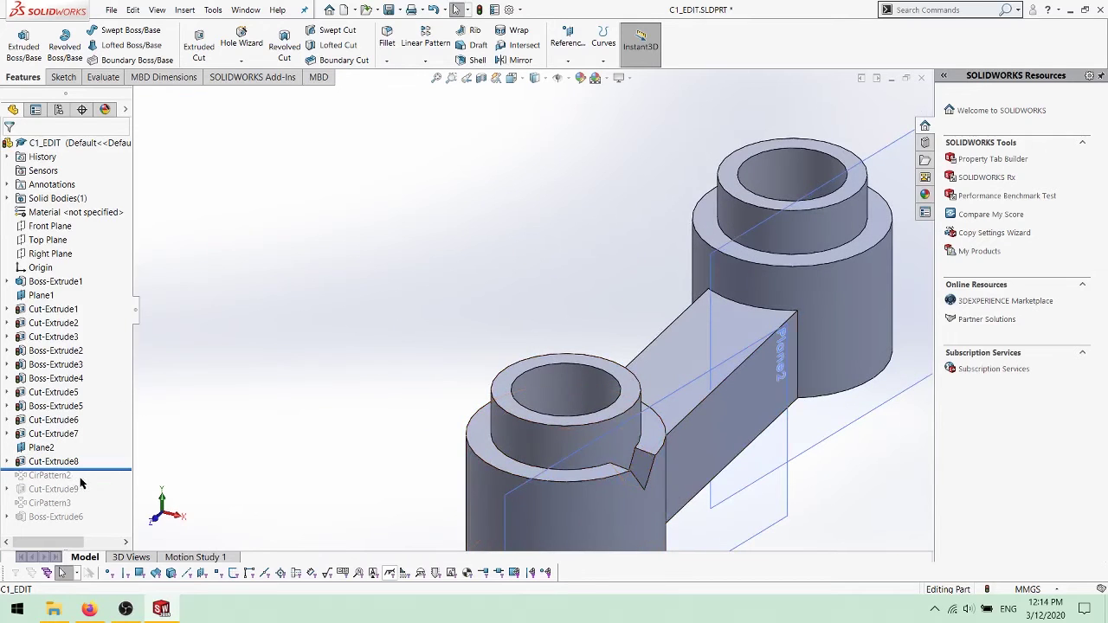
drag(81, 482, 119, 527)
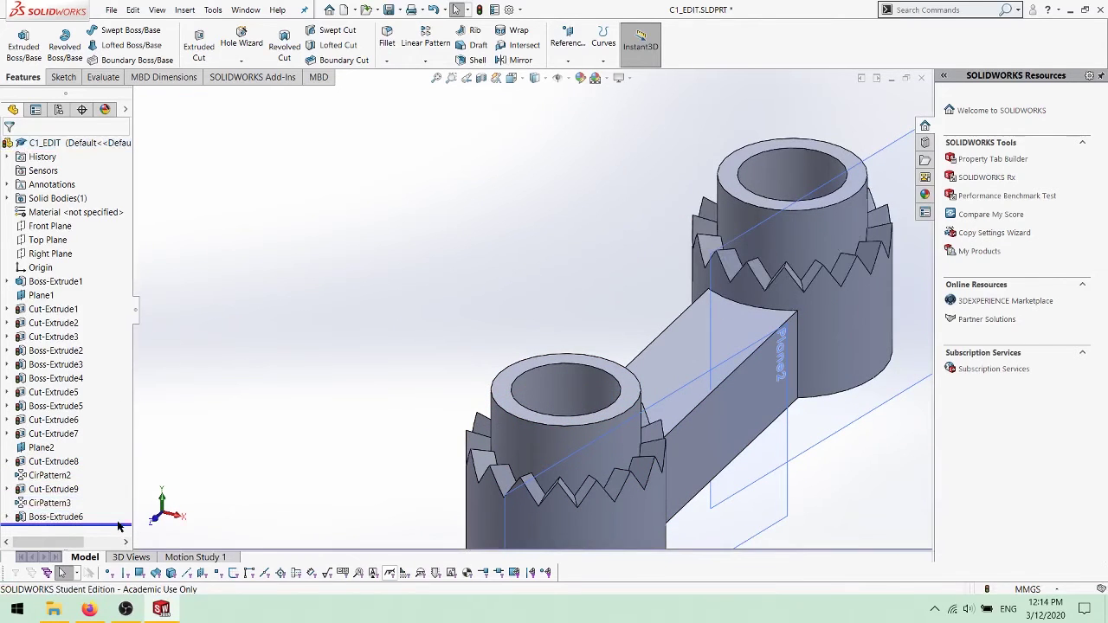
middle_drag(485, 415, 477, 339)
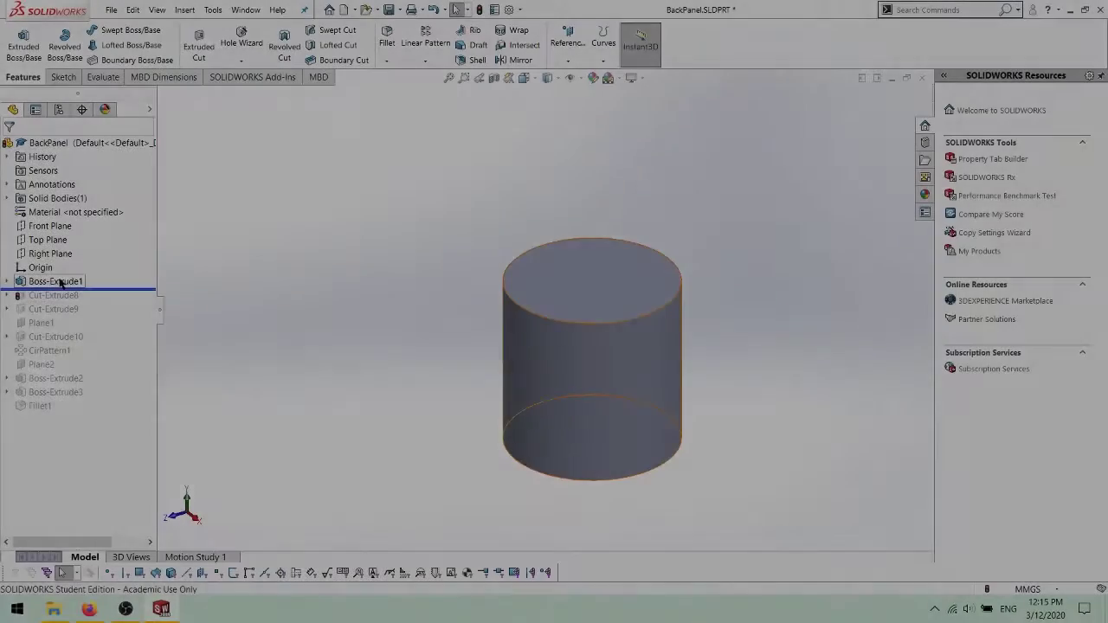
Step: Examine the height and diameter dimensions of the Boss-Extrude1 cylinder in the BackPanel part
click(55, 282)
middle_drag(633, 247, 669, 385)
scroll(669, 385, down, 3)
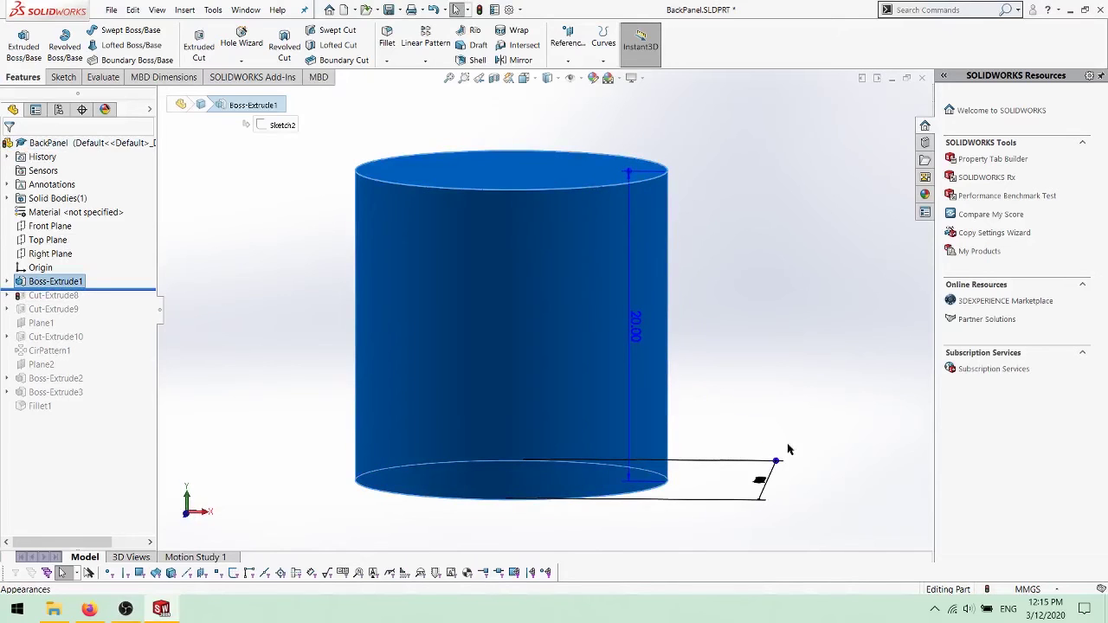
middle_drag(801, 388, 786, 483)
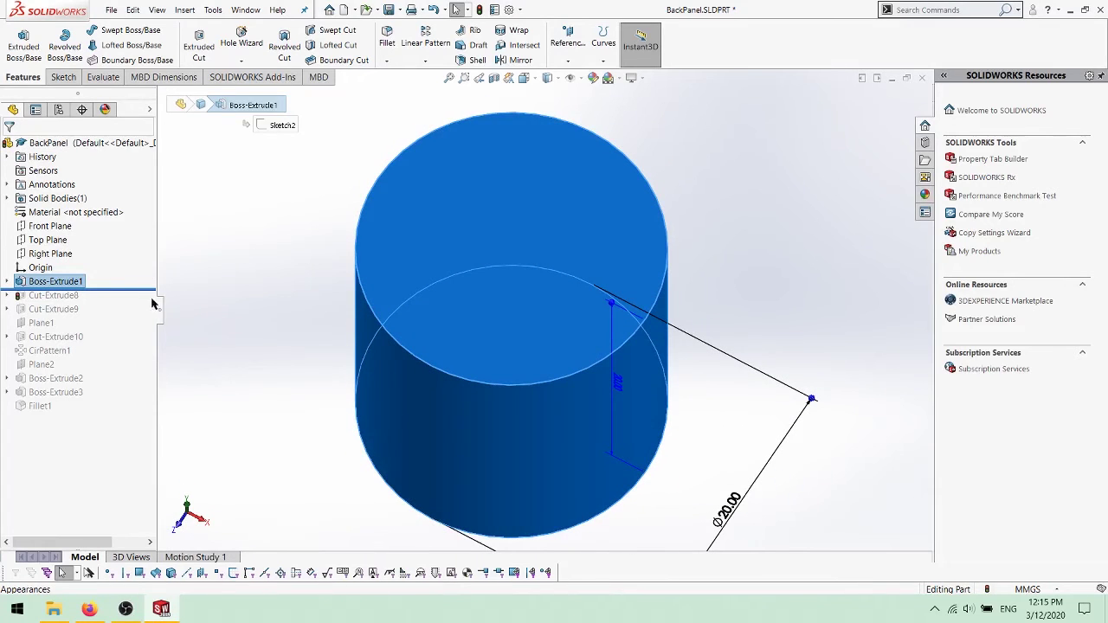
Step: Examine the ring-shaped Cut-Extrude8 from the cylinder's underside, including its sketch diameters and end offset
click(74, 297)
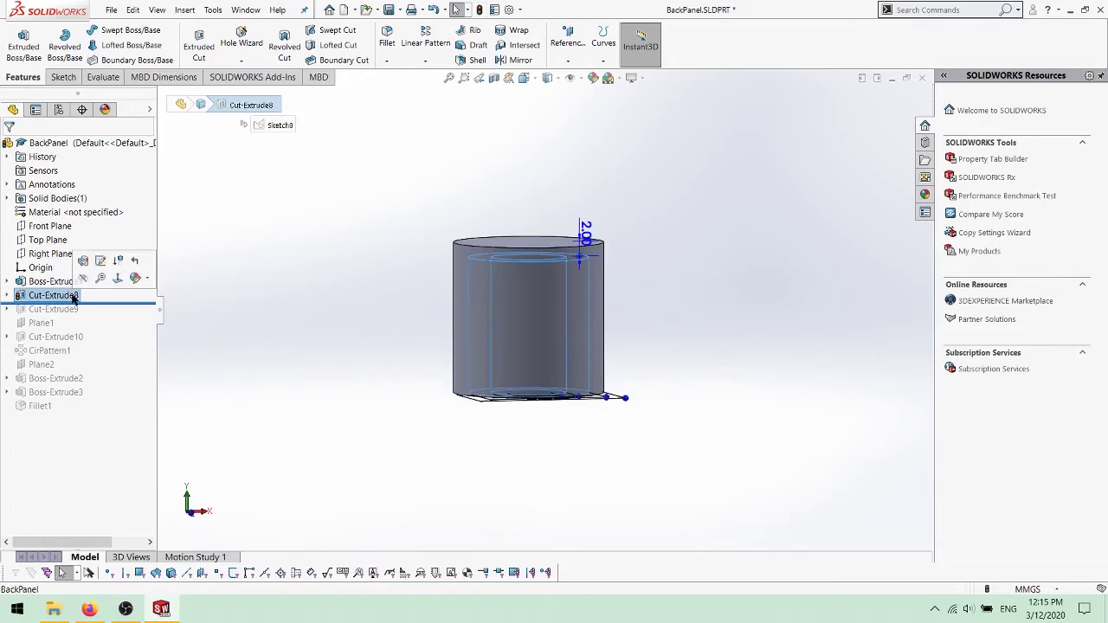
middle_drag(563, 432, 599, 208)
scroll(624, 316, down, 4)
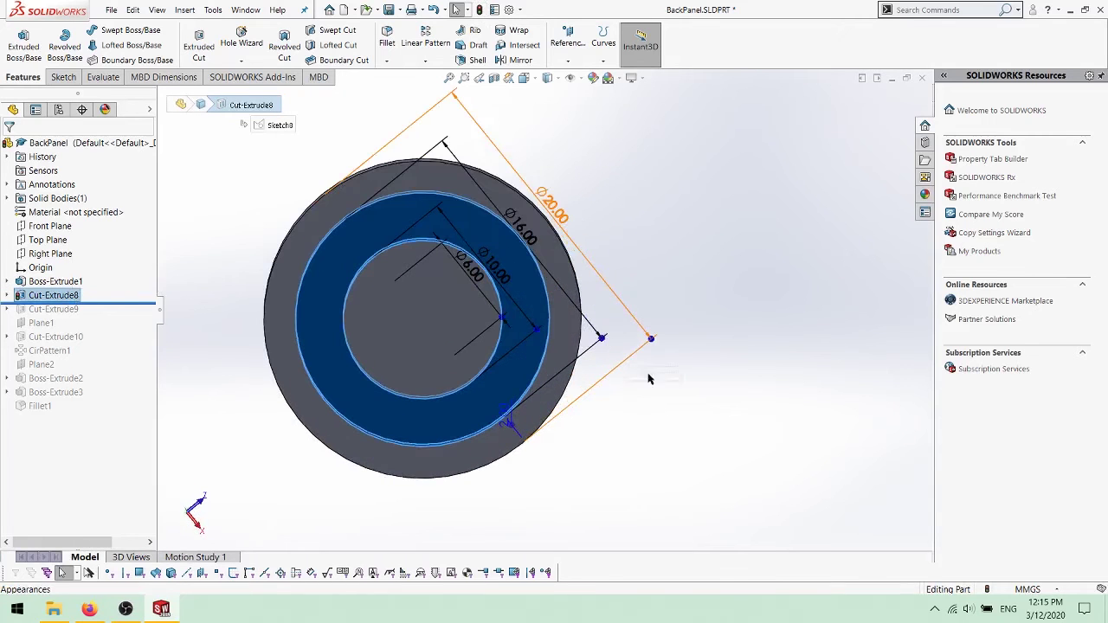
ctrl+middle_drag(654, 404, 763, 416)
Step: Inspect Cut-Extrude9's central hole from below and turn on a section view through the cylinder
middle_drag(809, 356, 811, 381)
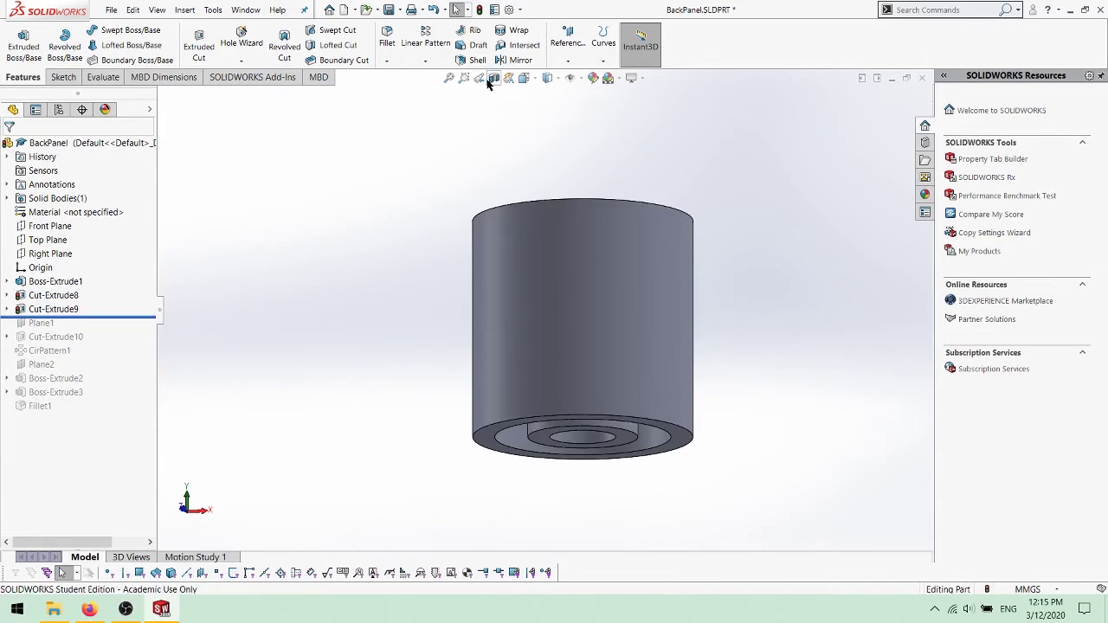
click(490, 79)
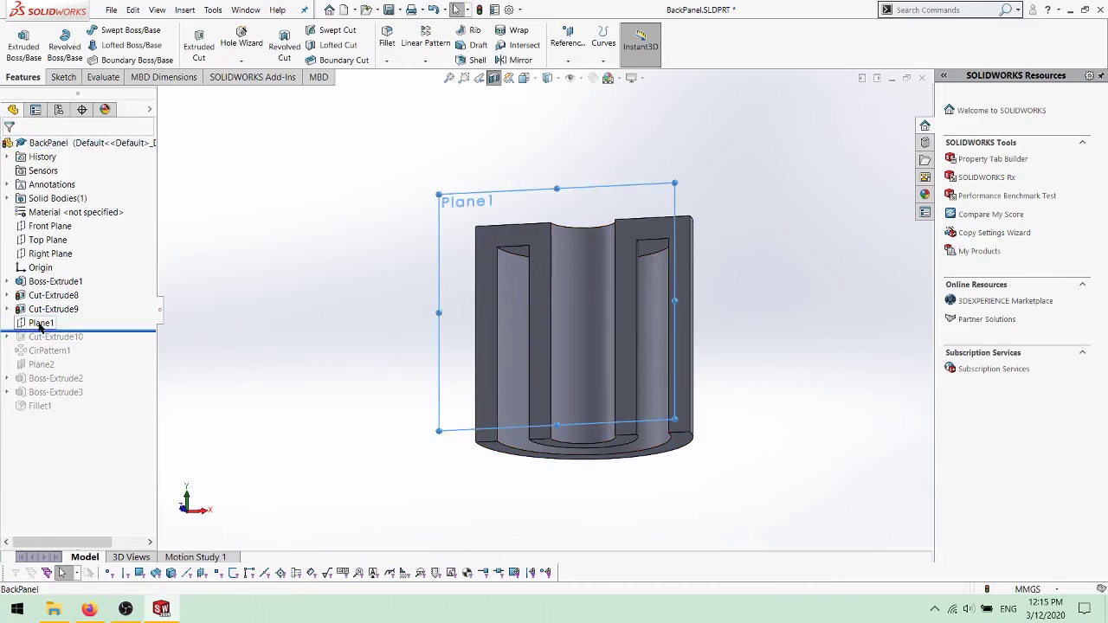
Step: Inspect Plane1 on the BackPanel cylinder, and roll the history forward past Cut-Extrude10 to view the single notch from below
click(40, 323)
click(75, 310)
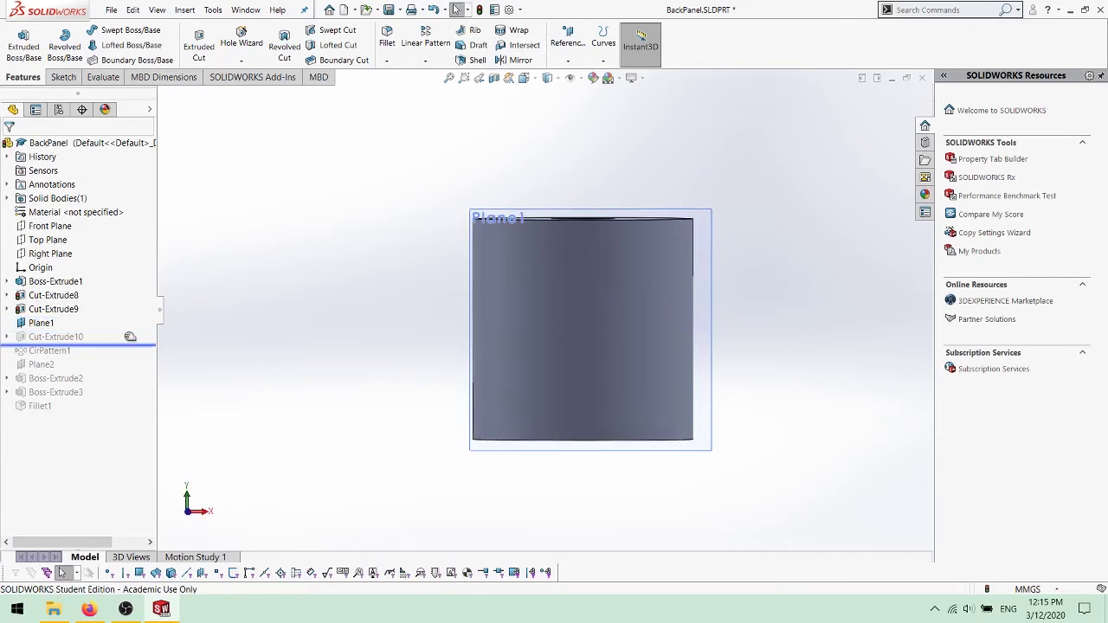
middle_drag(500, 495, 614, 299)
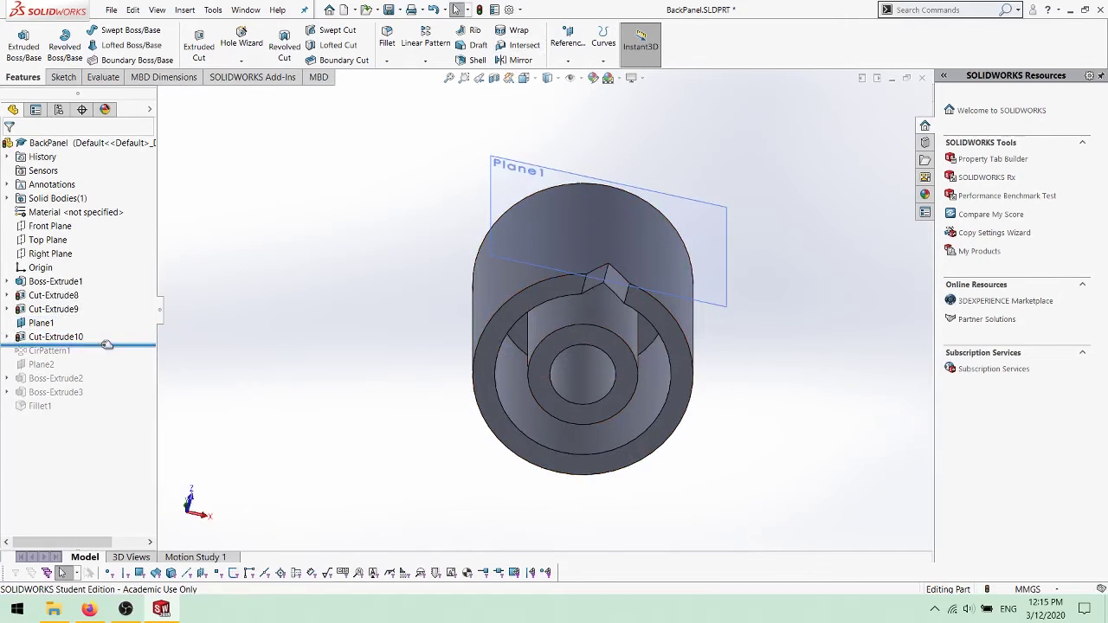
Step: Roll the history forward past CirPattern1 and examine the Cut-Extrude10 tooth dimensions on the cylinder's lower rim
drag(106, 343, 110, 356)
click(68, 337)
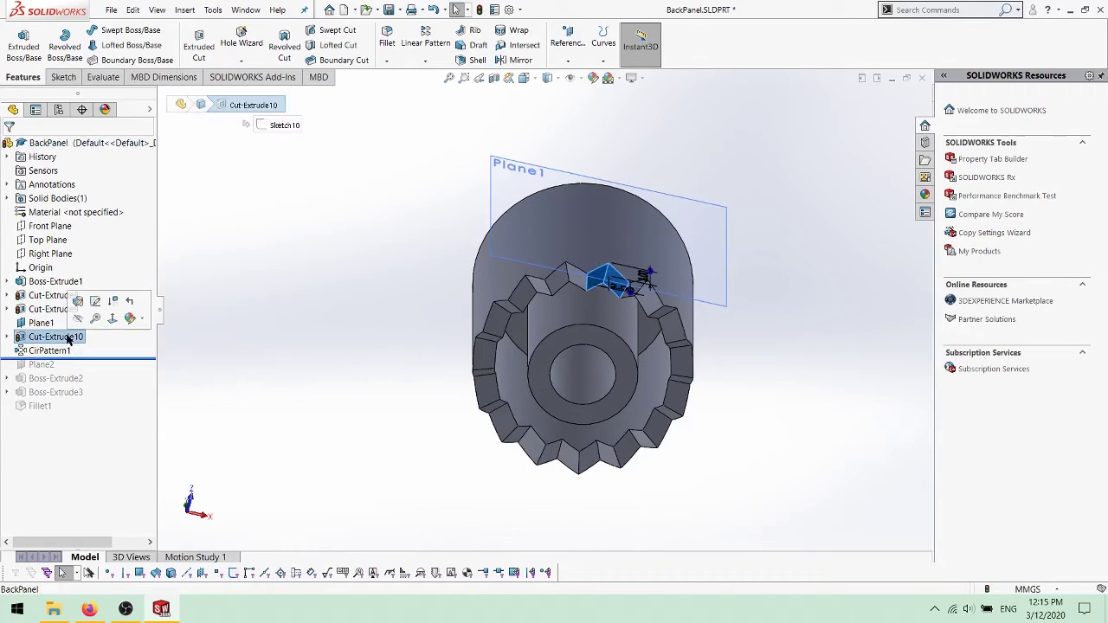
middle_drag(436, 285, 410, 324)
scroll(638, 361, down, 2)
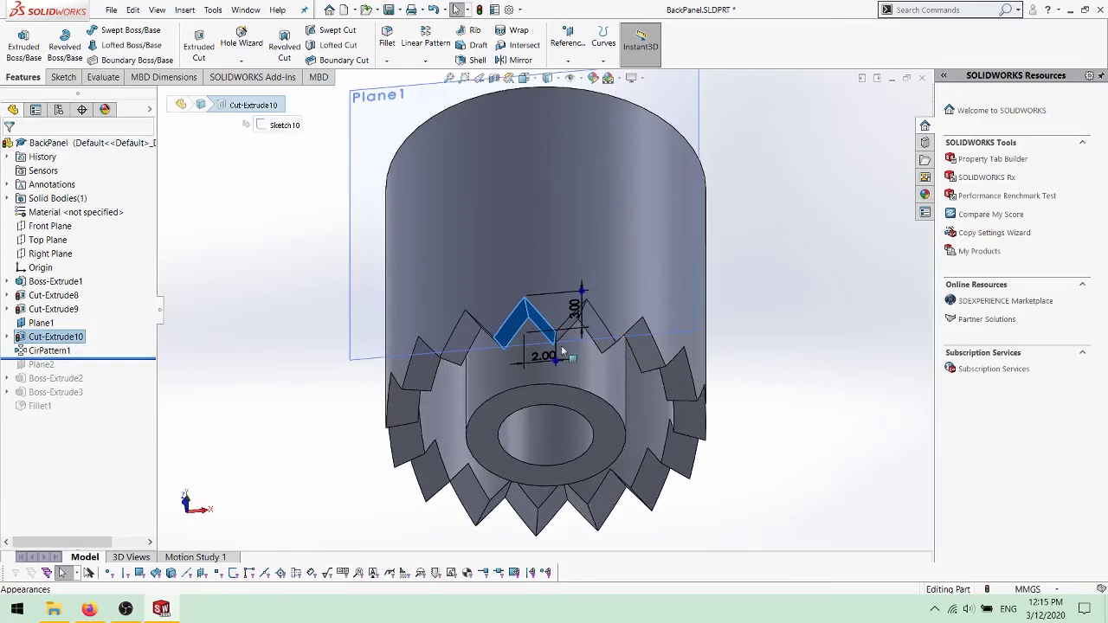
key(f)
Step: Roll the history forward past Plane2 and view that plane face-on
drag(105, 357, 105, 368)
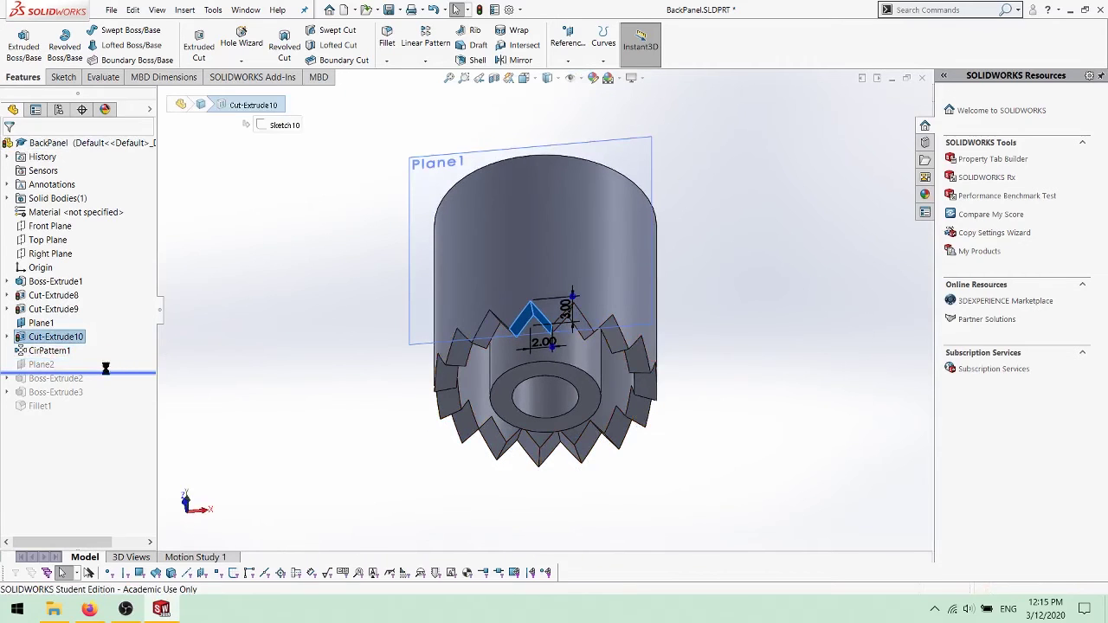
click(42, 362)
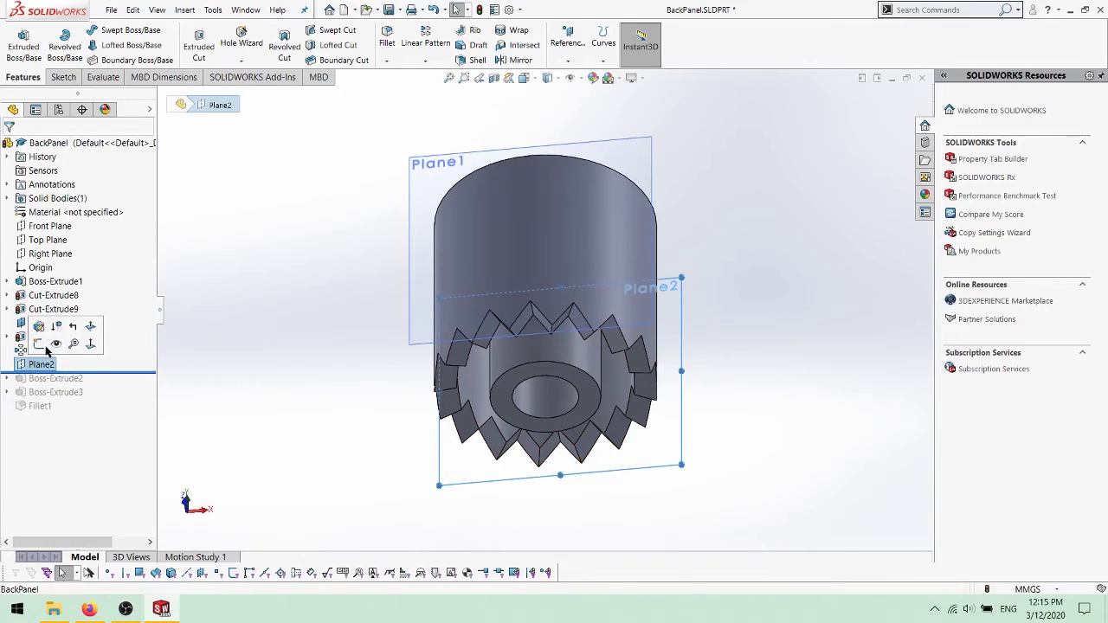
click(90, 344)
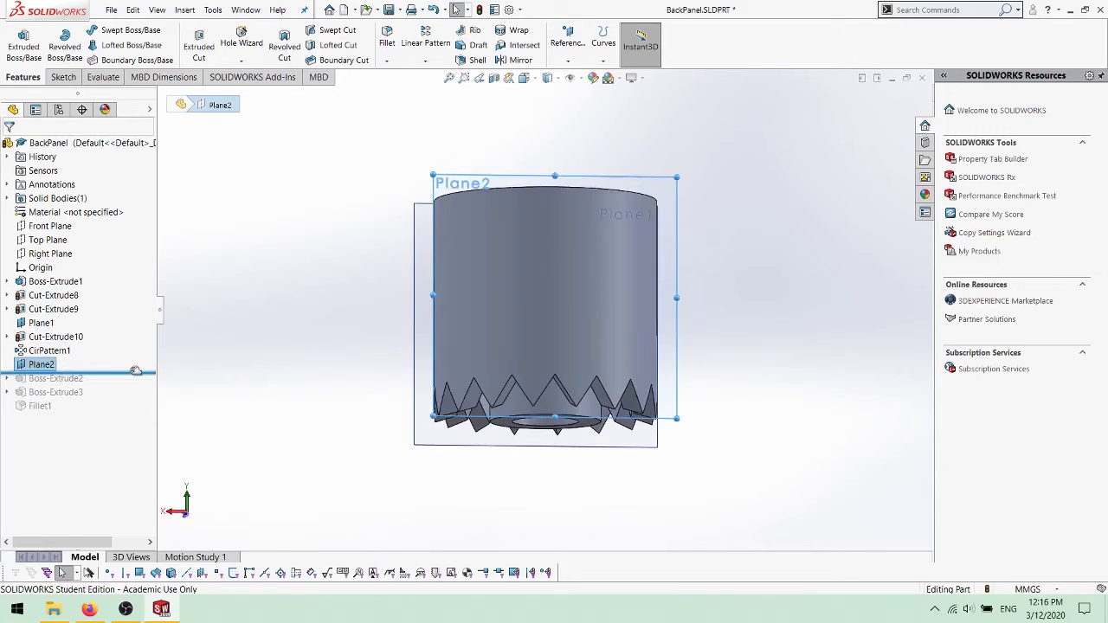
Step: Roll the history forward past Boss-Extrude2 and examine the rectangular block's height, width and depth dimensions
drag(125, 382, 126, 392)
click(56, 379)
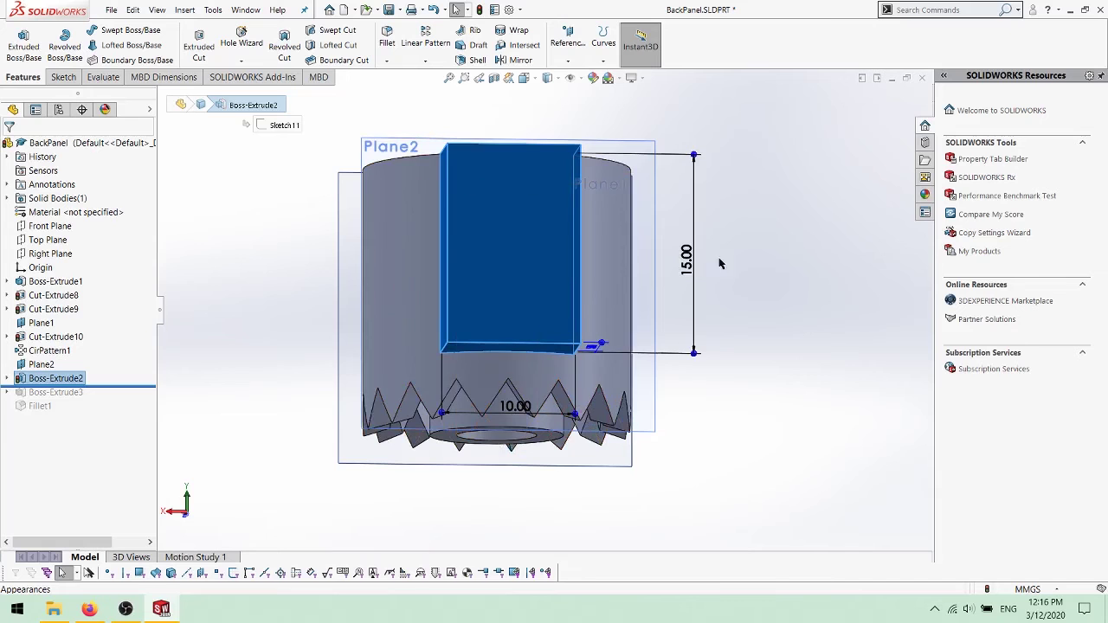
middle_drag(757, 327, 784, 363)
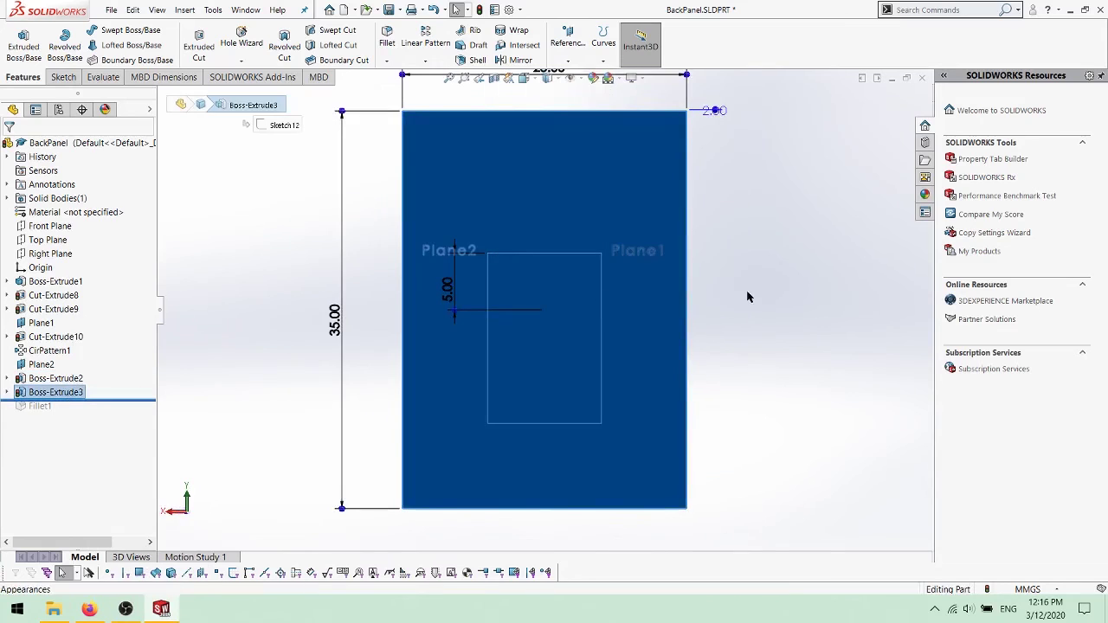
Step: Examine the Boss-Extrude3 plate's height, width, thickness and offset dimensions from several angles
mouse_move(750, 295)
middle_down()
mouse_move(841, 297)
mouse_move(767, 307)
middle_up()
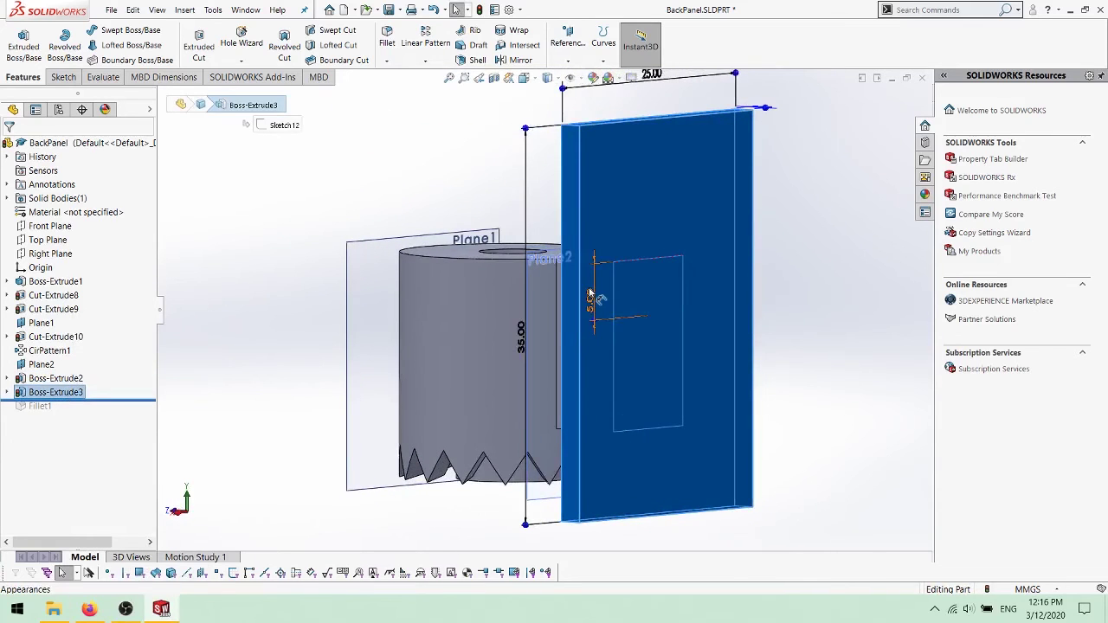
scroll(794, 225, up, 2)
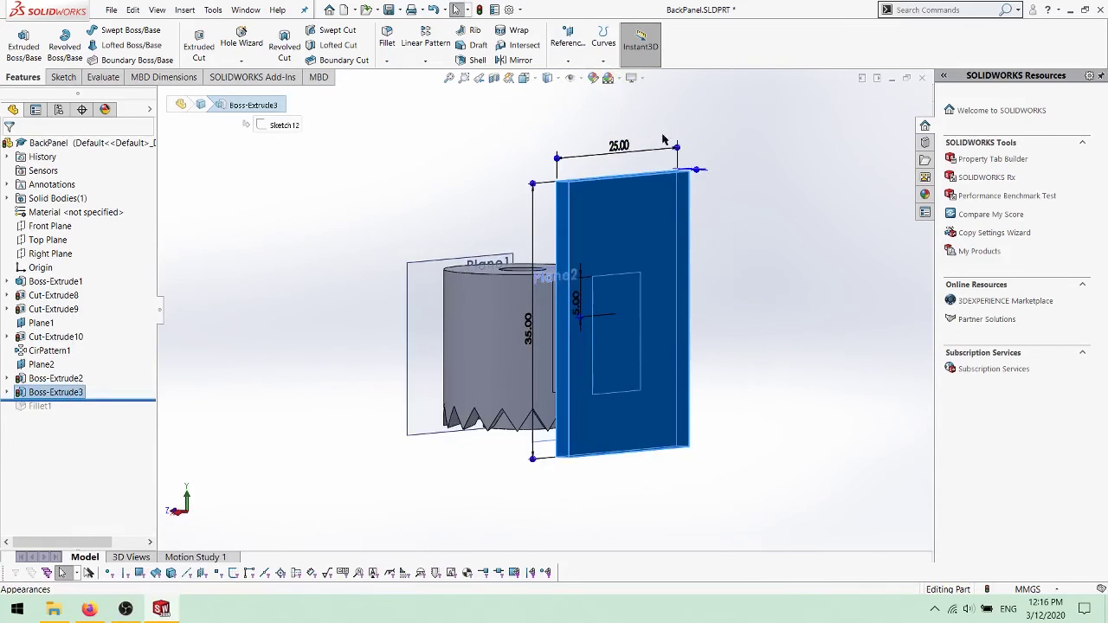
middle_drag(802, 194, 705, 411)
middle_drag(673, 471, 606, 381)
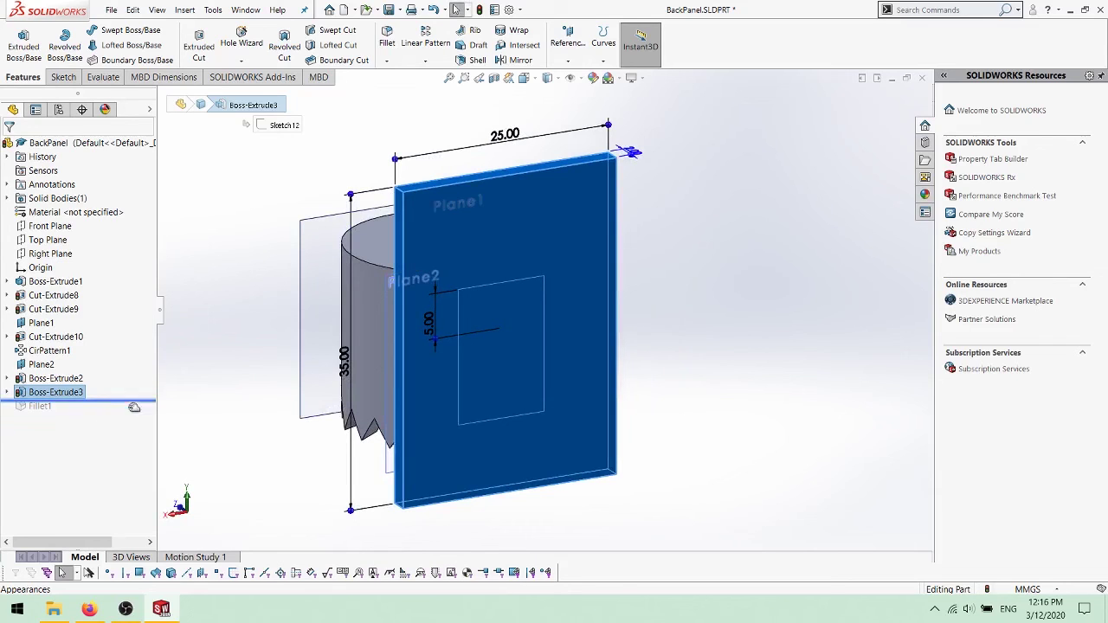
Step: Roll the history forward to the end past Fillet1 and inspect the fillet between the block and the cylinder
drag(128, 414, 128, 419)
click(40, 406)
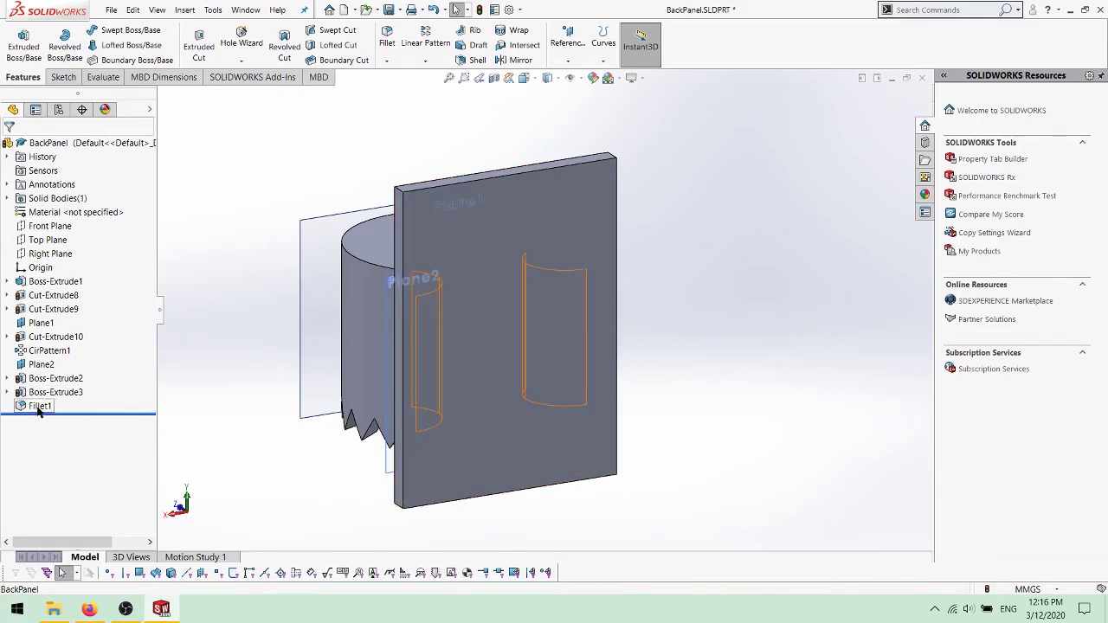